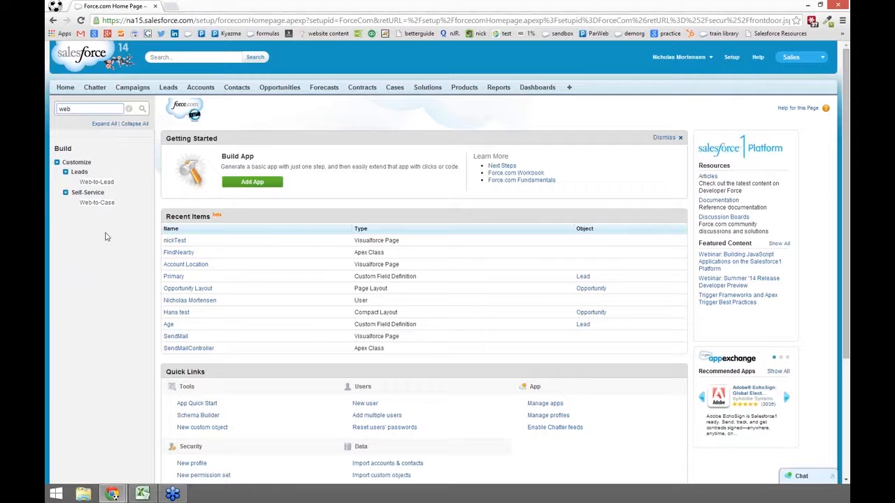
Step: Go to Customize > Leads > Web-to-Lead in Setup
{"action": "left_click", "coordinate": [109, 184]}
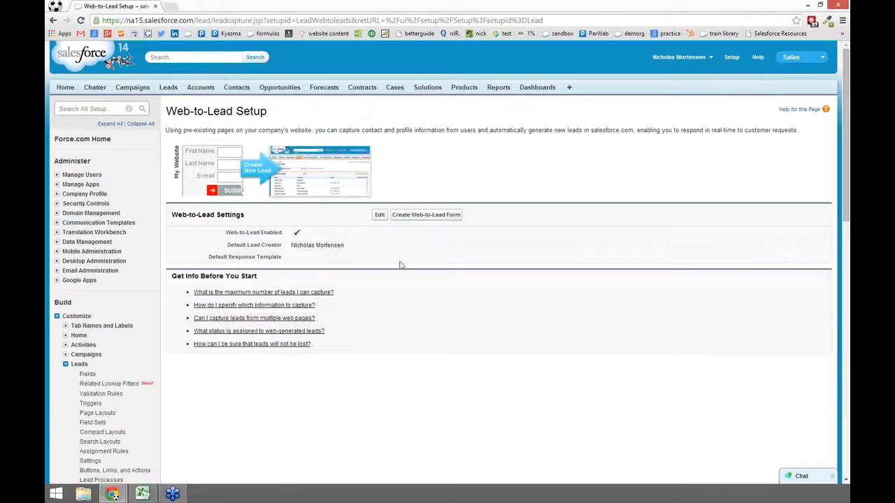
{"action": "left_click", "coordinate": [381, 219]}
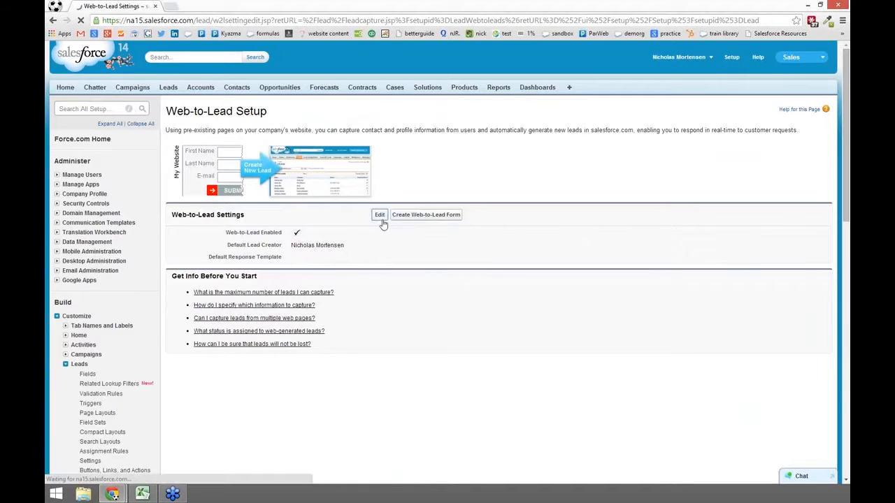
{"action": "left_click", "coordinate": [349, 251]}
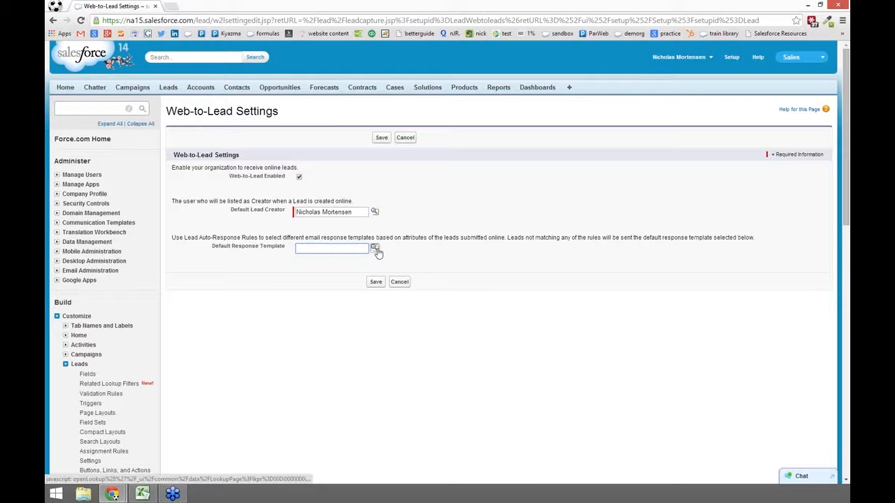
{"action": "left_click", "coordinate": [375, 249]}
{"action": "left_click_drag", "start_coordinate": [378, 184], "coordinate": [395, 4]}
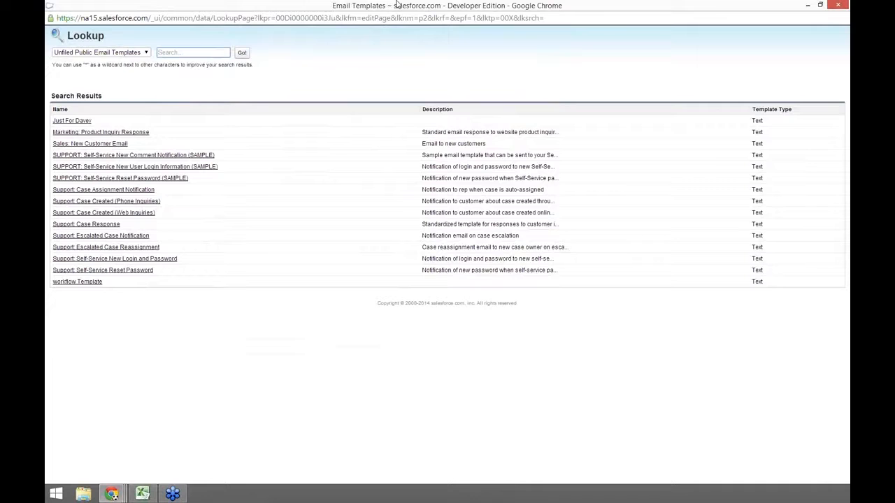
{"action": "left_click", "coordinate": [837, 6]}
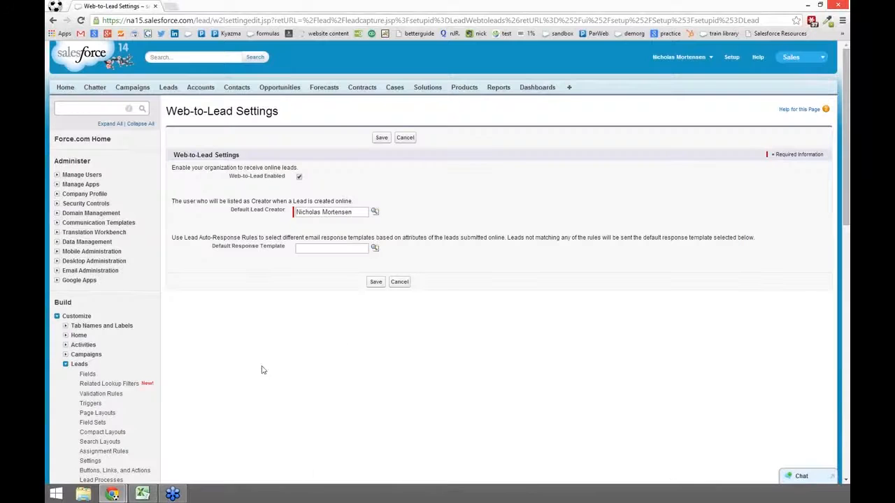
{"action": "left_click", "coordinate": [408, 285]}
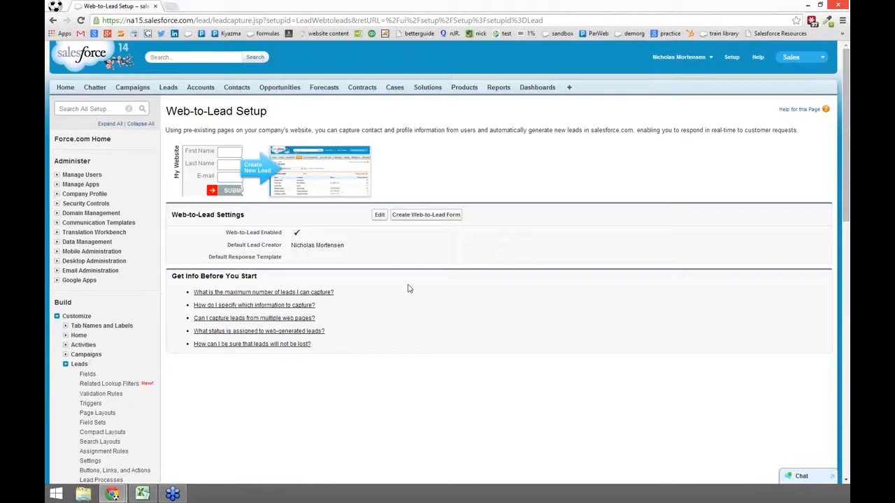
Step: Start a new search in the Search All Setup box from the Web-to-Lead page
{"action": "left_click", "coordinate": [86, 108]}
Step: Find 'queue' in Quick Find, go to Manage Users > Queues, and start a new queue
{"action": "type", "text": "qu"}
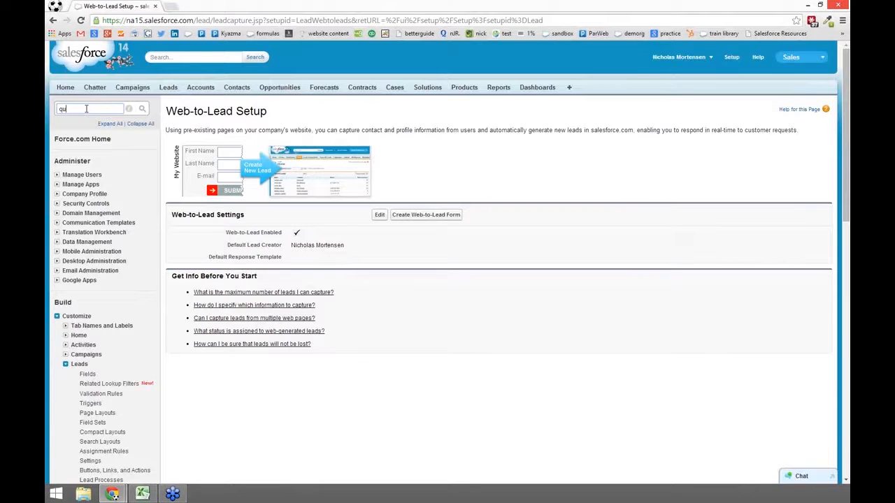
{"action": "type", "text": "eue"}
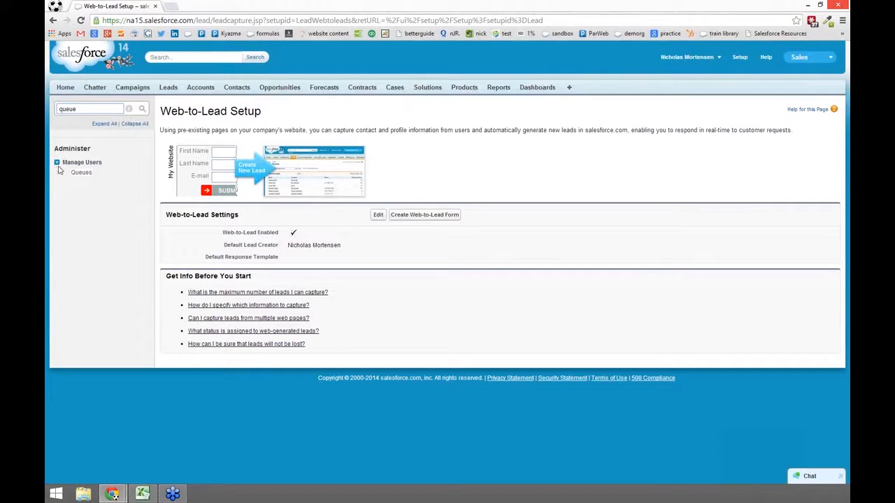
{"action": "left_click", "coordinate": [80, 173]}
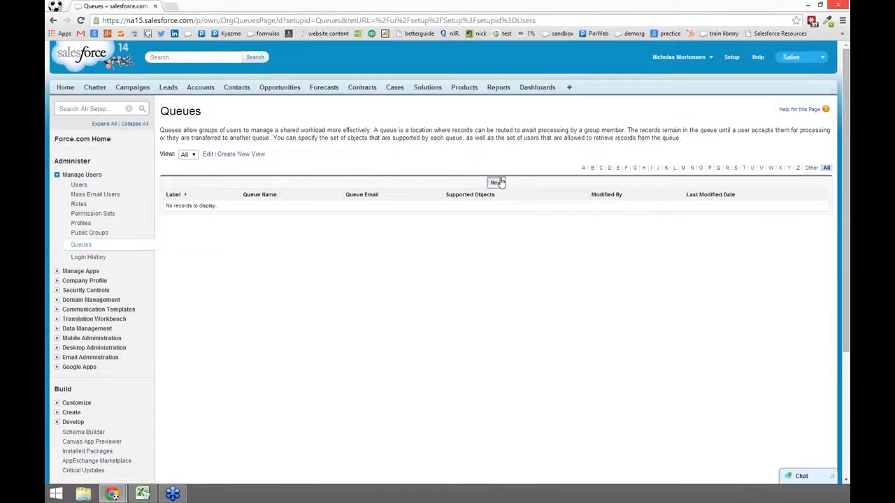
{"action": "left_click", "coordinate": [498, 183]}
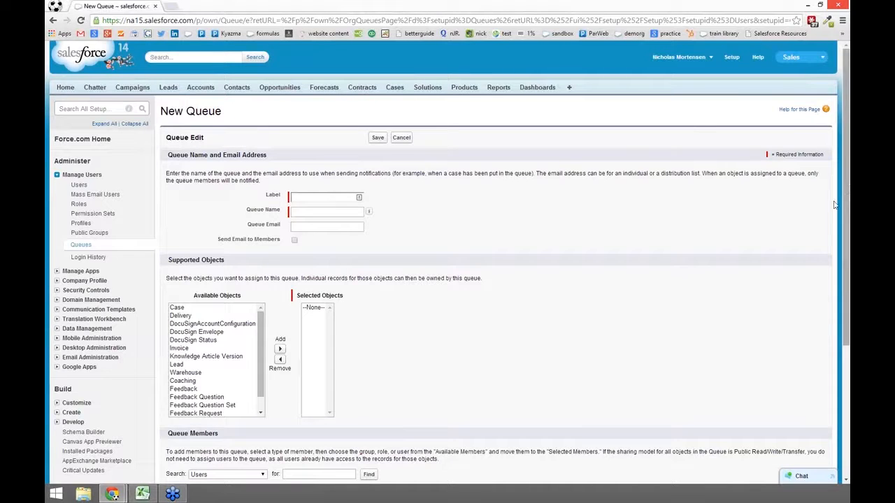
Step: Set member search to Public Groups, add Lead as a supported object, then cancel the queue
{"action": "left_click_drag", "start_coordinate": [844, 217], "coordinate": [846, 348]}
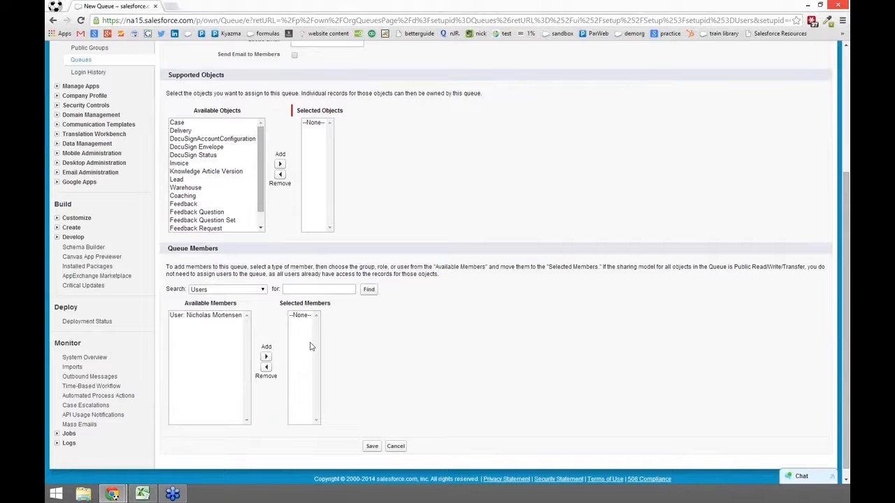
{"action": "left_click", "coordinate": [263, 289]}
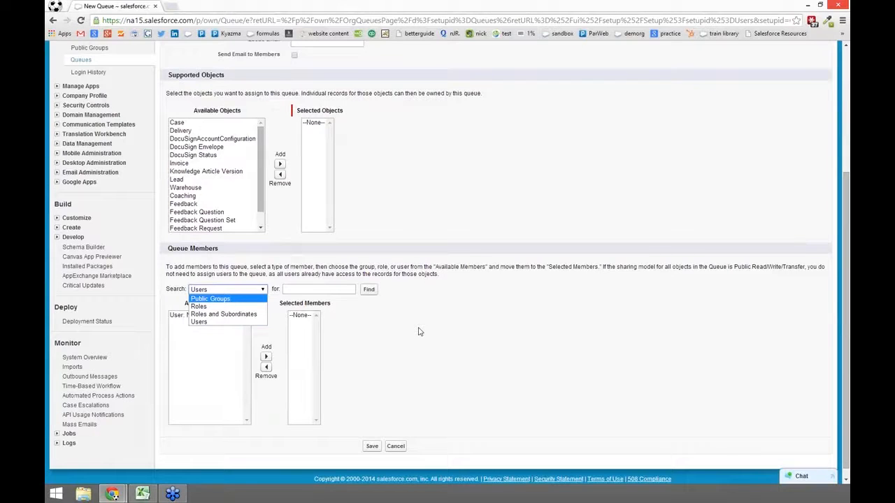
{"action": "left_click", "coordinate": [217, 299]}
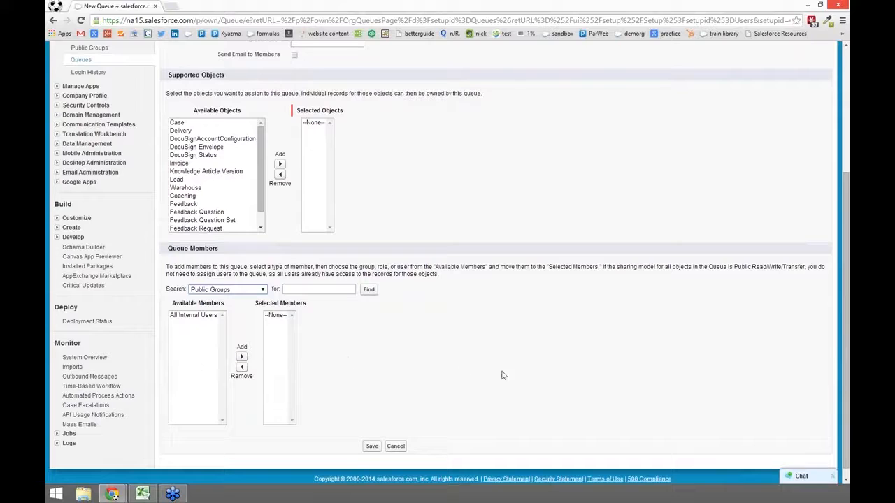
{"action": "left_click", "coordinate": [177, 180]}
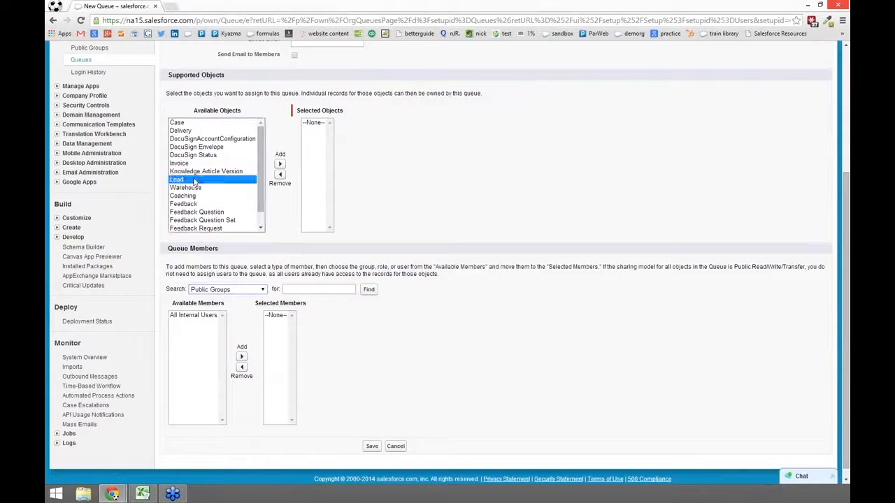
{"action": "left_click", "coordinate": [281, 165]}
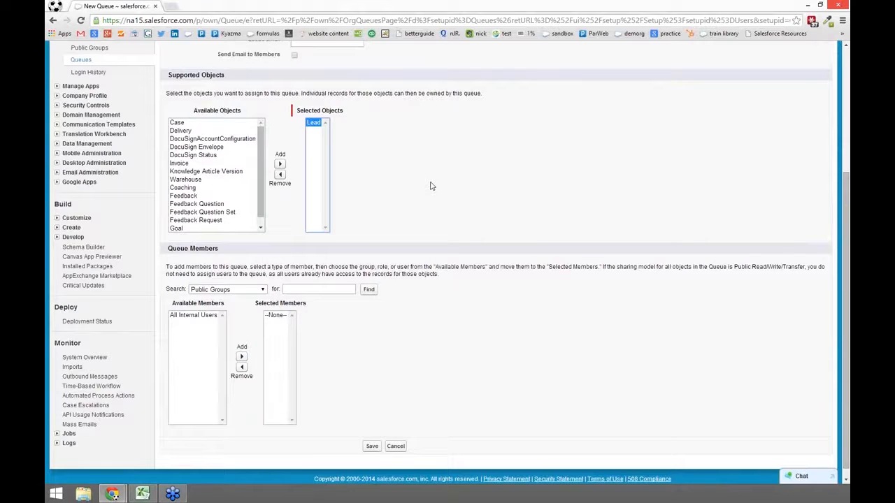
{"action": "scroll", "coordinate": [431, 186], "scroll_direction": "up", "scroll_amount": 1}
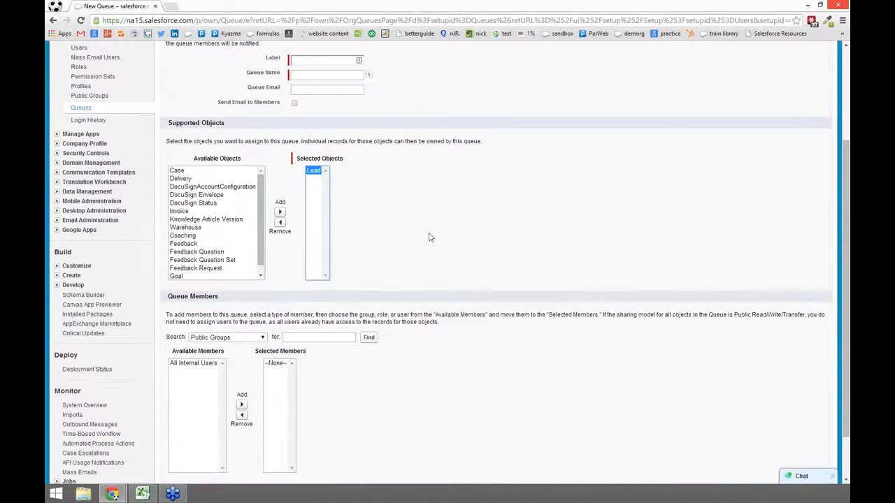
{"action": "scroll", "coordinate": [430, 238], "scroll_direction": "down", "scroll_amount": 1}
{"action": "left_click", "coordinate": [400, 439]}
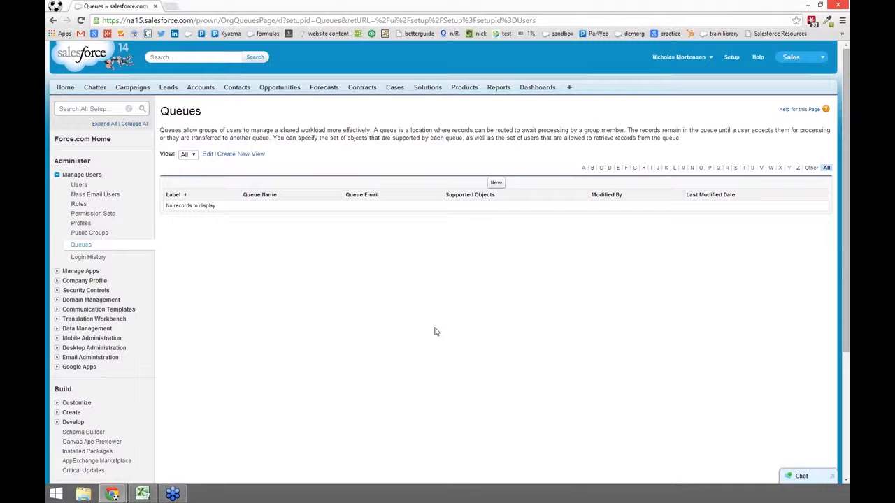
Step: Search 'assign', go to Leads > Assignment Rules, and start a new lead assignment rule
{"action": "left_click", "coordinate": [102, 109]}
{"action": "type", "text": "assign"}
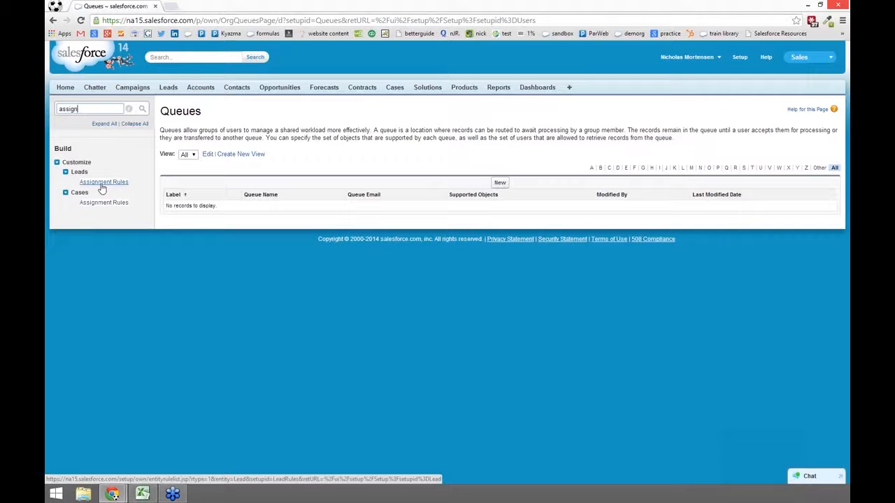
{"action": "left_click", "coordinate": [103, 183]}
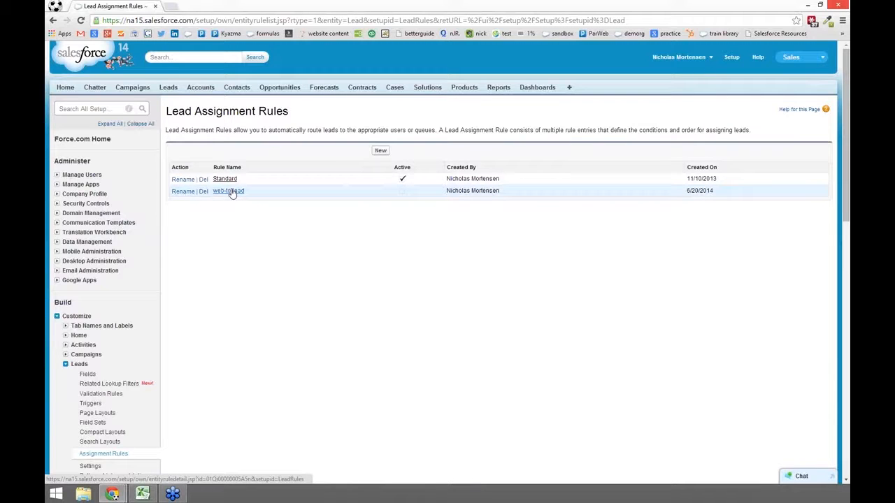
{"action": "left_click", "coordinate": [380, 150]}
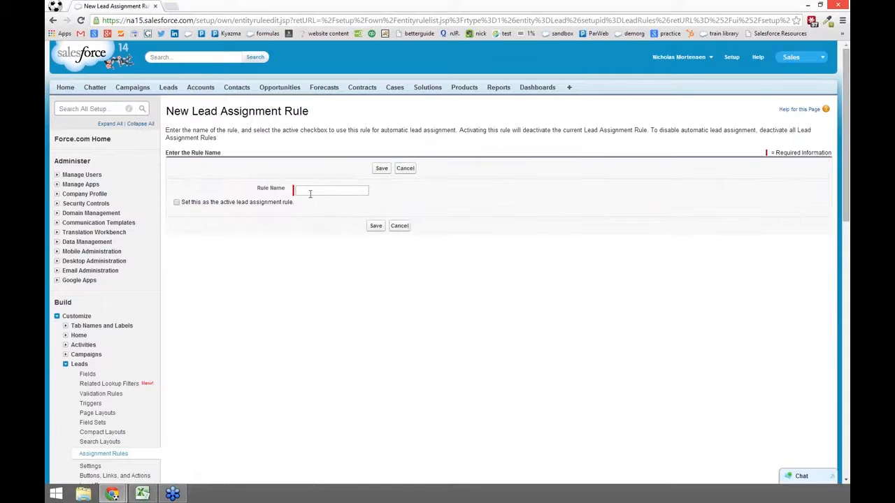
Step: Cancel the new rule, view and exit edit of web-to-lead, then add a rule entry
{"action": "left_click", "coordinate": [406, 169]}
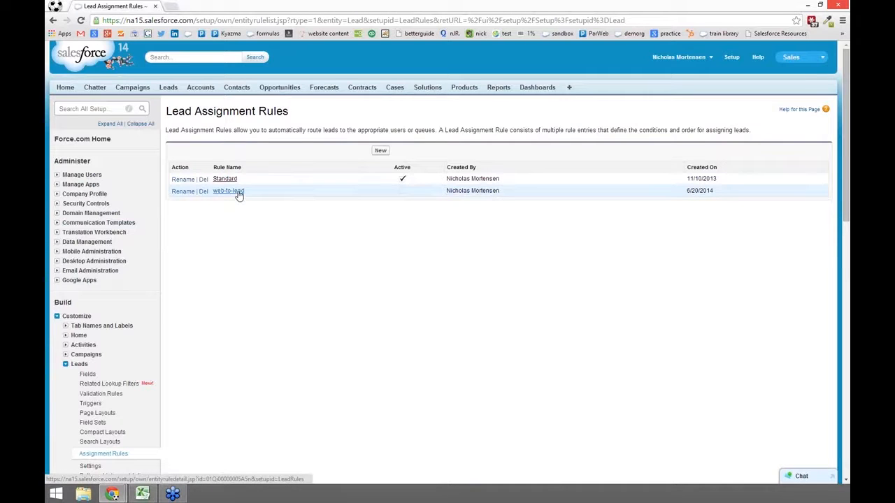
{"action": "left_click", "coordinate": [238, 192]}
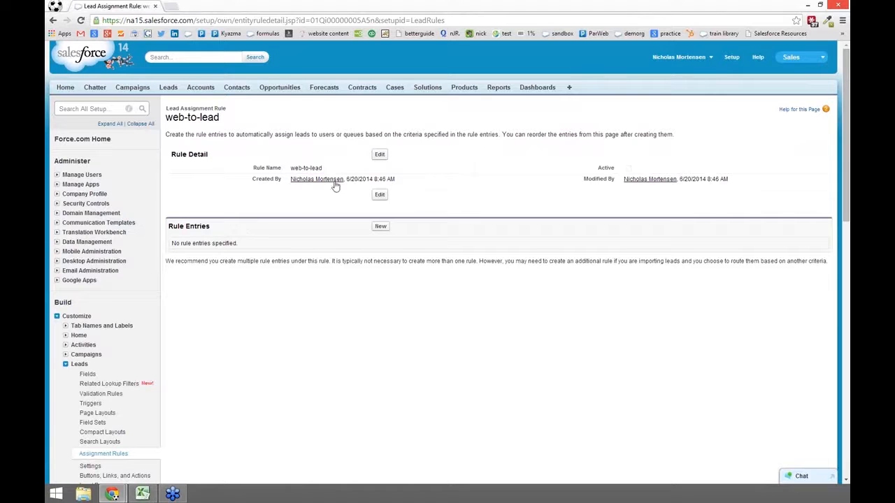
{"action": "left_click", "coordinate": [379, 156]}
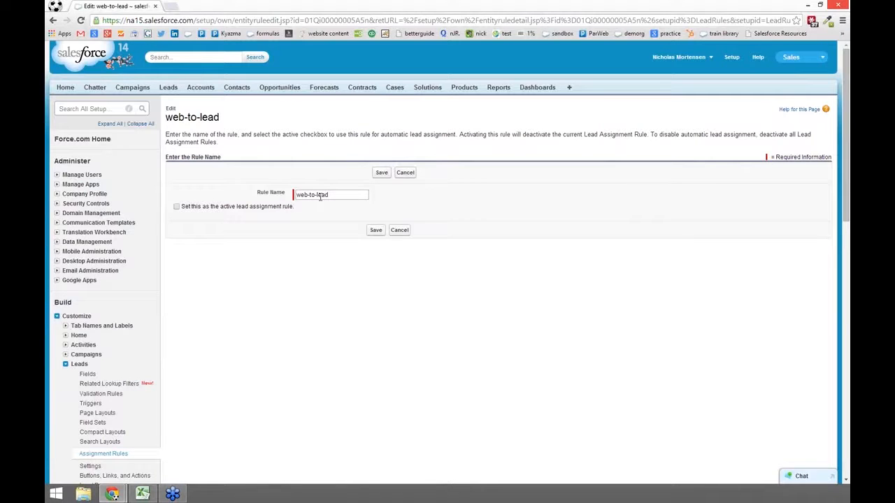
{"action": "left_click", "coordinate": [404, 173]}
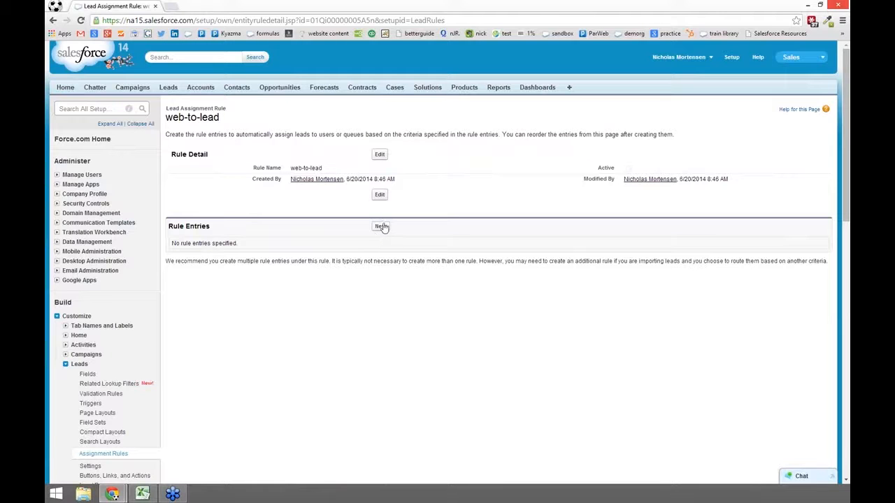
{"action": "left_click", "coordinate": [381, 227]}
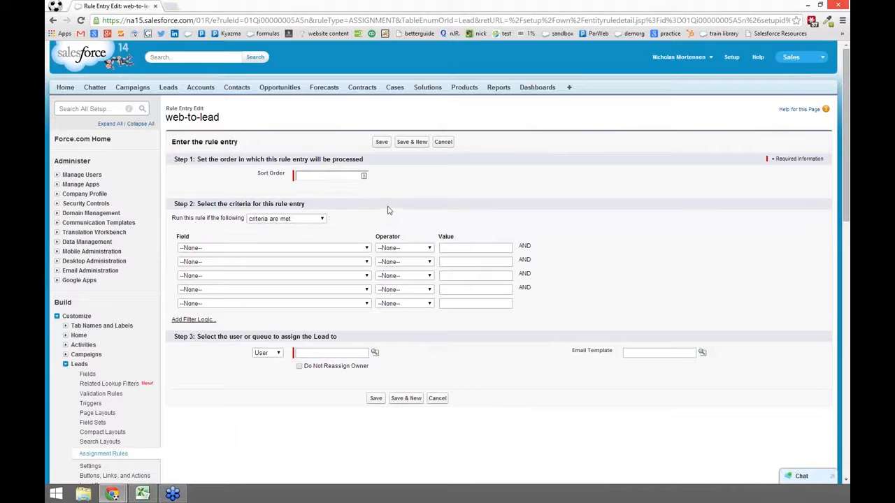
Step: Try the rule entry's sort order, then close the lead field list without picking a field
{"action": "left_click", "coordinate": [317, 175]}
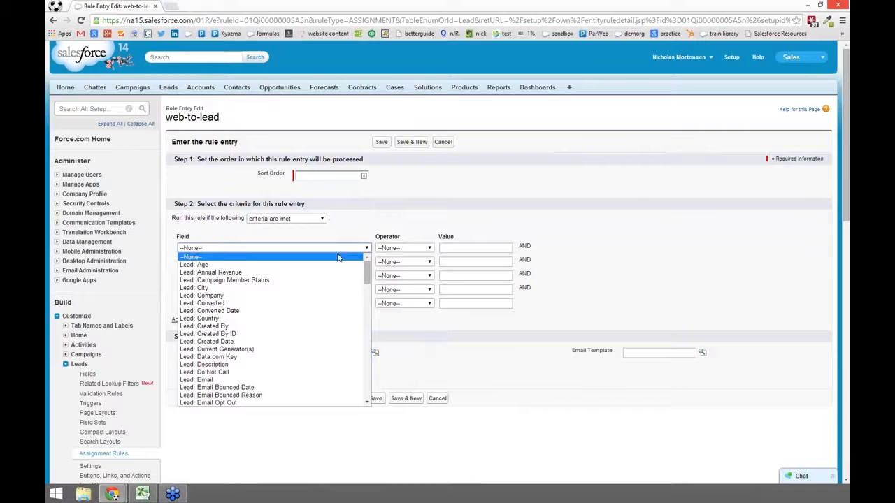
{"action": "left_click", "coordinate": [385, 211]}
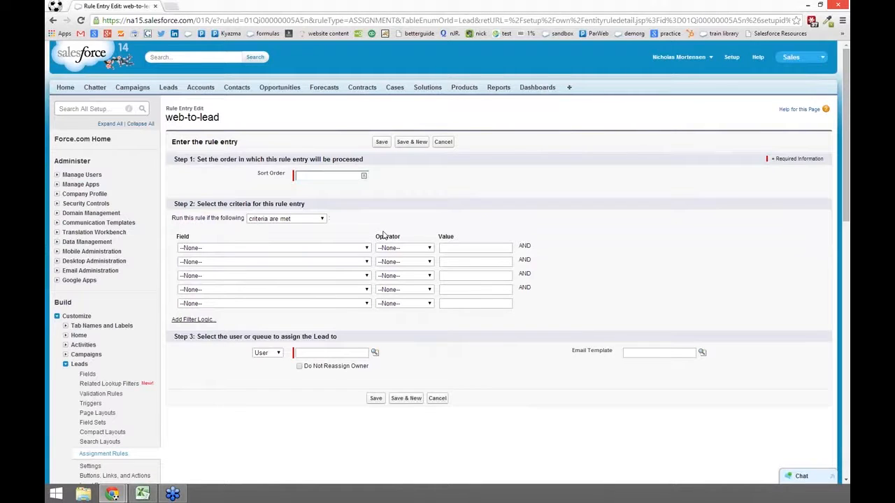
Step: Switch the assignee type to Queue, search the queue lookup for 'north west', and close it
{"action": "left_click", "coordinate": [276, 353]}
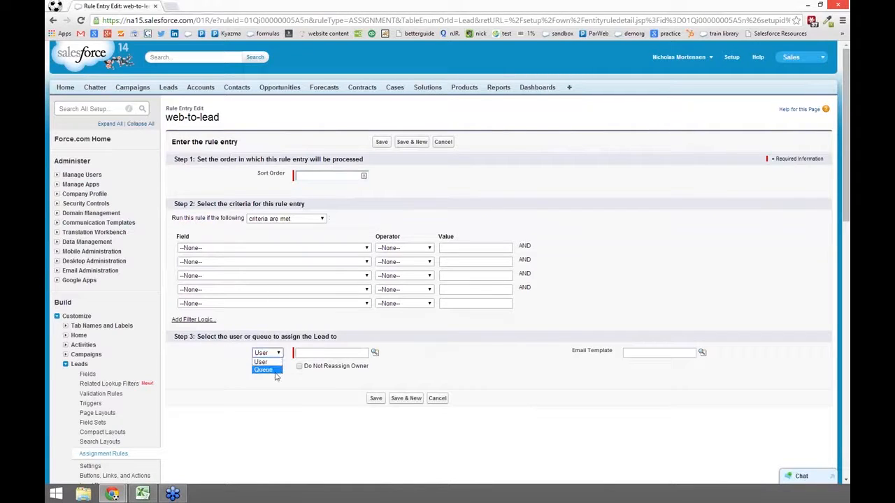
{"action": "left_click", "coordinate": [275, 371]}
{"action": "left_click", "coordinate": [374, 354]}
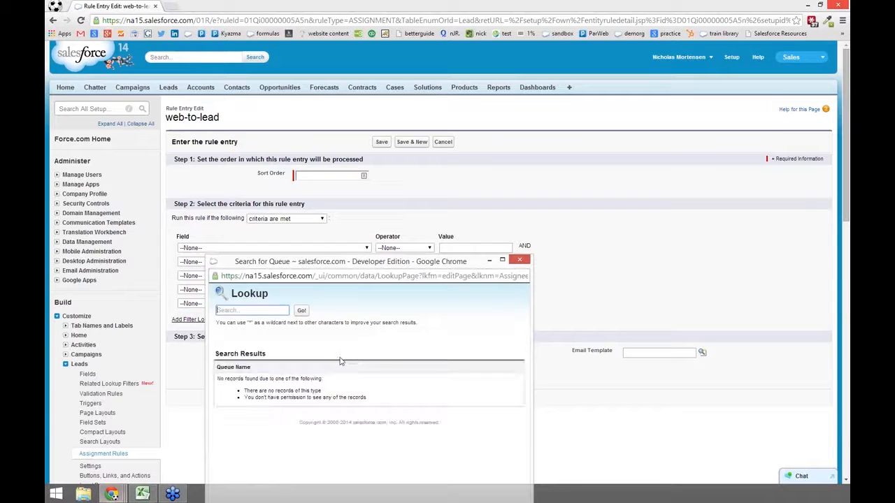
{"action": "left_click_drag", "start_coordinate": [358, 269], "coordinate": [380, 141]}
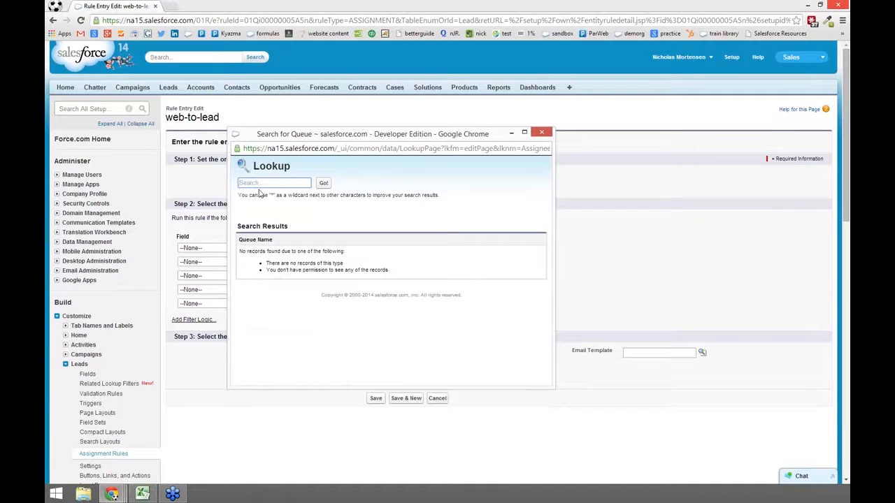
{"action": "type", "text": "north west"}
{"action": "left_click", "coordinate": [541, 132]}
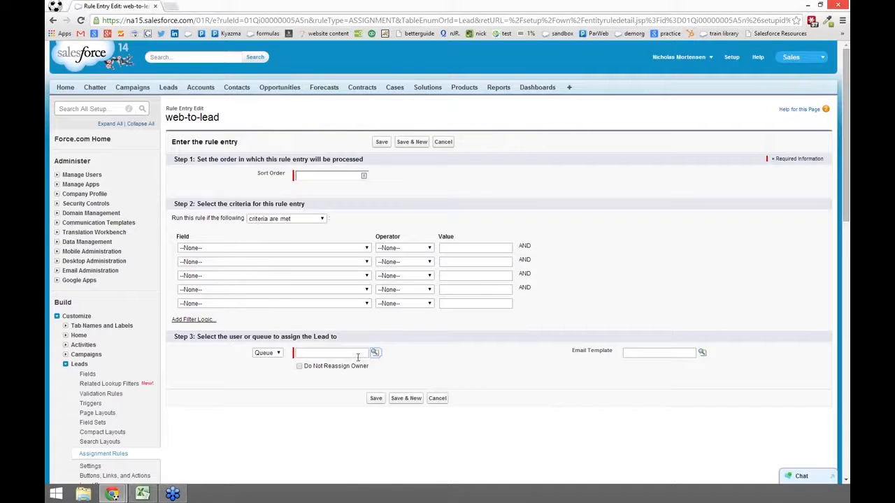
{"action": "left_click", "coordinate": [362, 175]}
Step: Cancel the rule entry and begin a setup search typing 'webt'
{"action": "left_click", "coordinate": [443, 143]}
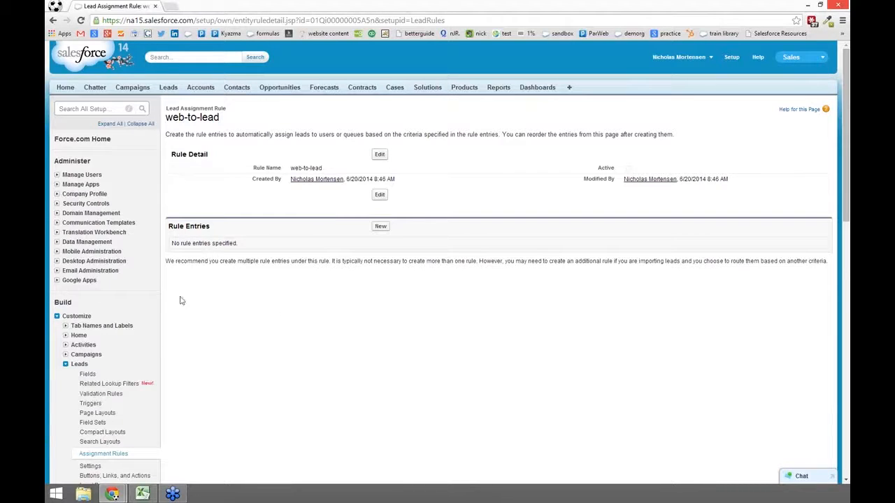
{"action": "left_click", "coordinate": [97, 108]}
{"action": "type", "text": "we"}
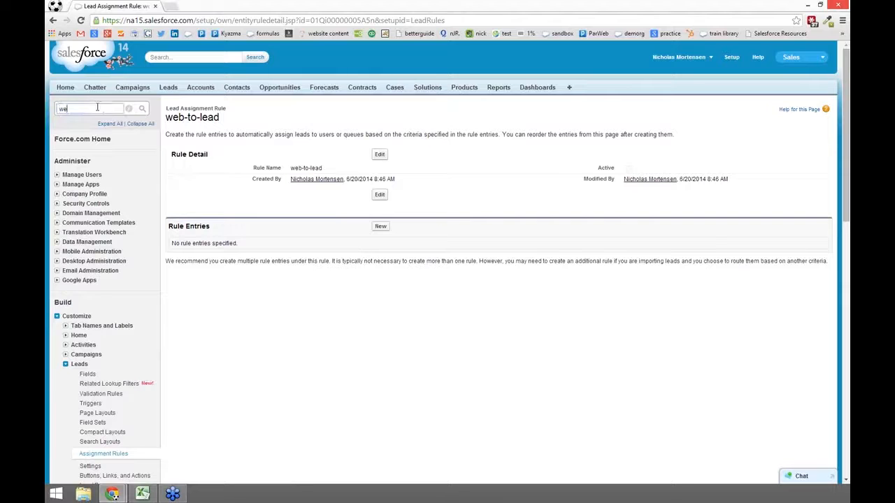
{"action": "type", "text": "bt"}
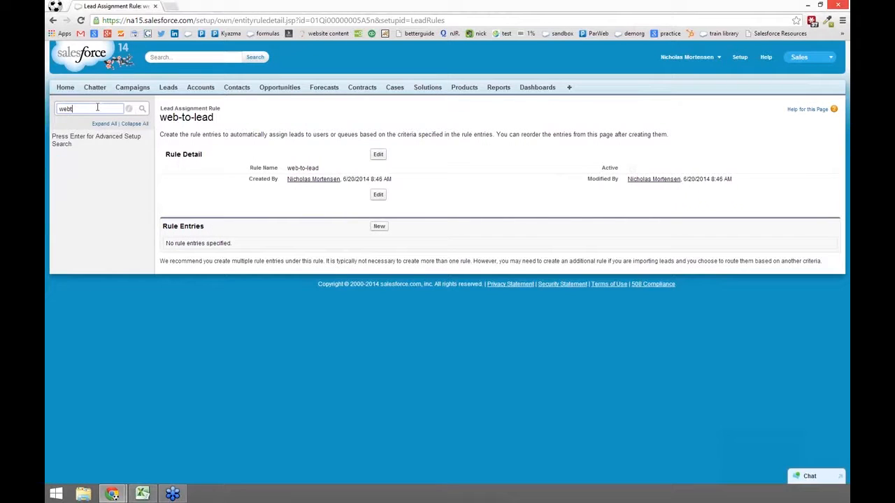
Step: Correct the search to 'web', go to Web-to-Lead setup, and start a Web-to-Lead form
{"action": "key", "text": "BackSpace"}
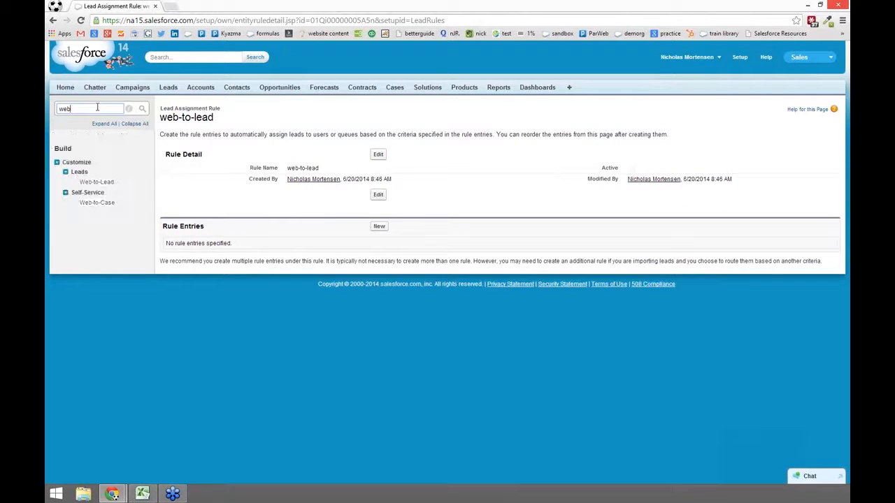
{"action": "left_click", "coordinate": [105, 182]}
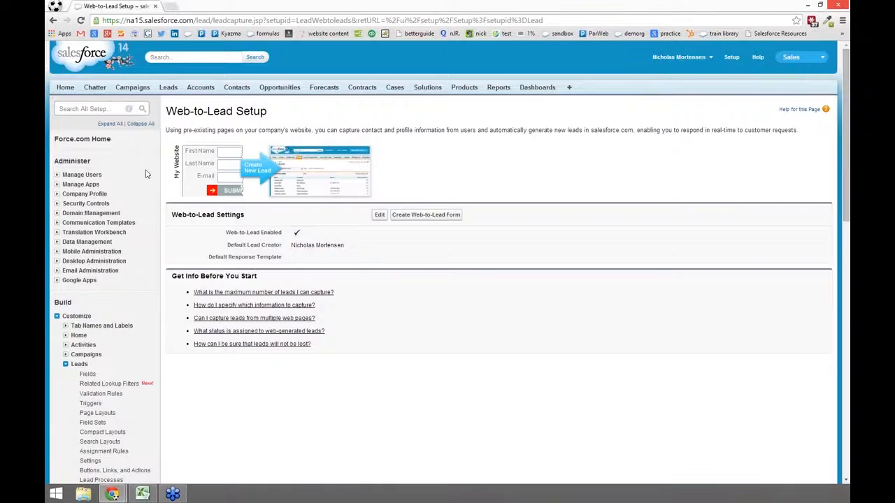
{"action": "left_click", "coordinate": [451, 216]}
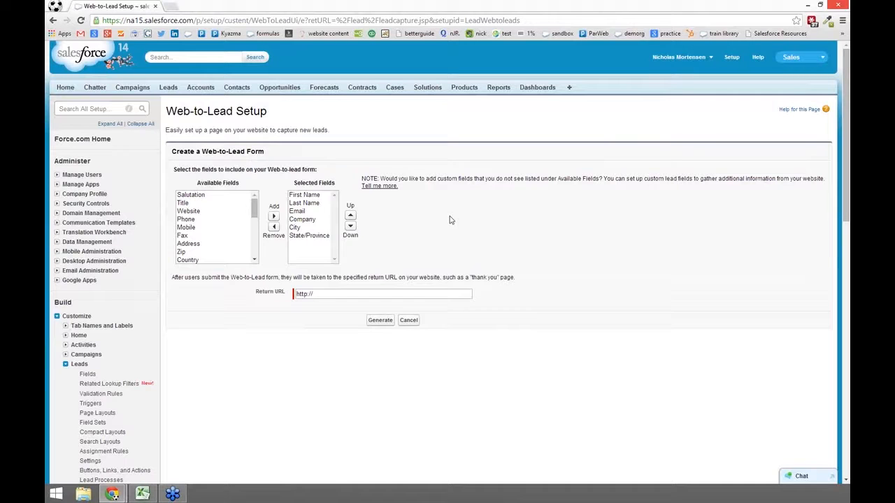
Step: Move Salutation through Address, including Title, Website, Phone, Mobile and Fax, into Selected Fields
{"action": "mouse_move", "coordinate": [254, 213]}
{"action": "left_mouse_down"}
{"action": "mouse_move", "coordinate": [261, 271]}
{"action": "mouse_move", "coordinate": [255, 204]}
{"action": "left_mouse_up"}
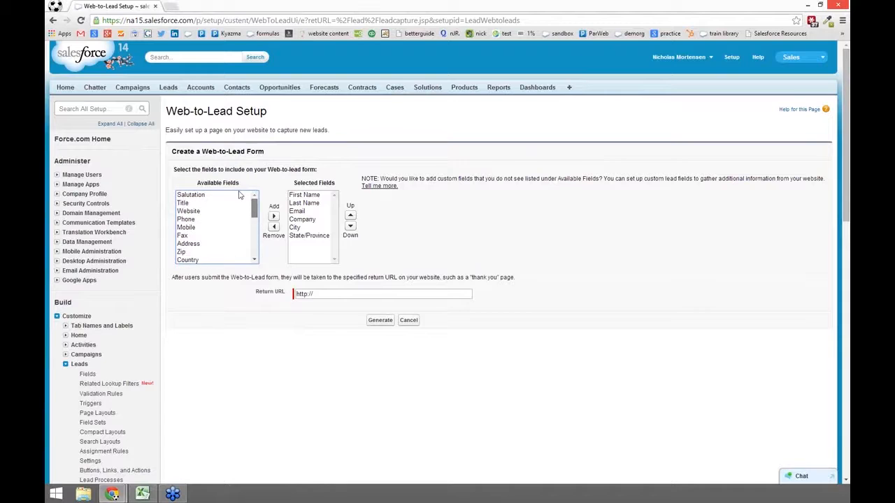
{"action": "left_click", "coordinate": [192, 205]}
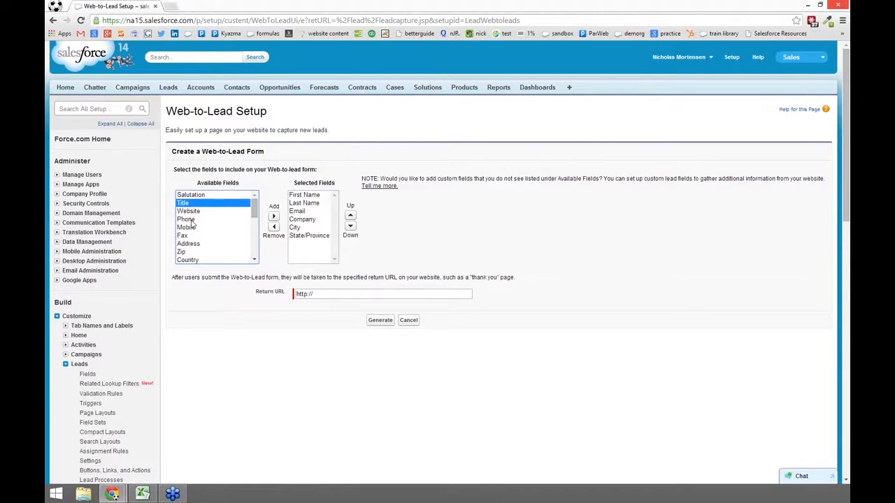
{"action": "left_click", "coordinate": [193, 220]}
{"action": "left_click", "coordinate": [193, 228]}
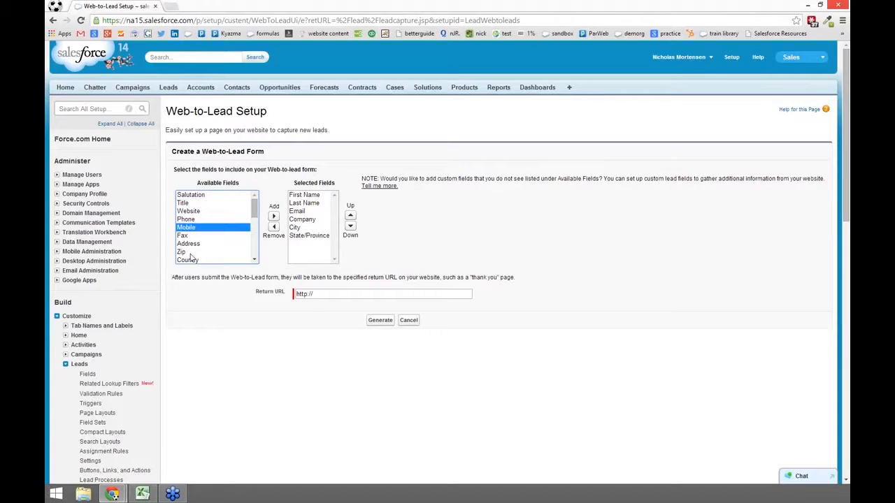
{"action": "left_click", "coordinate": [183, 237], "text": "ctrl"}
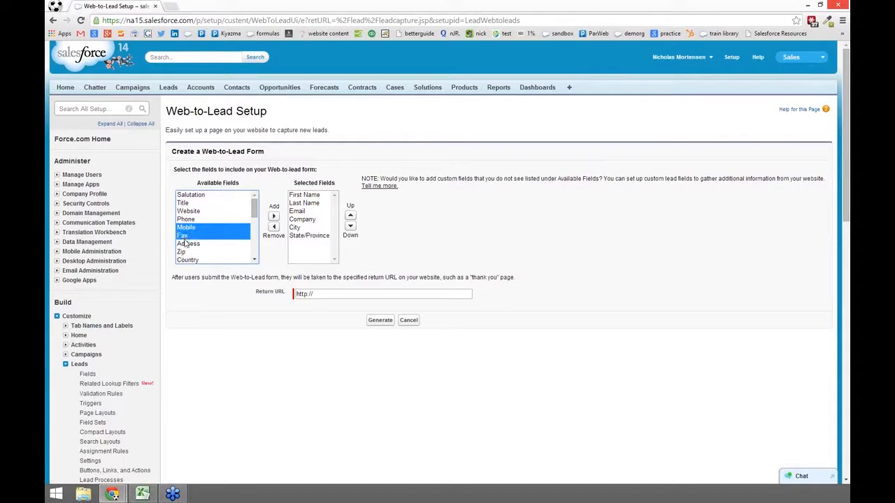
{"action": "left_click", "coordinate": [187, 244], "text": "ctrl"}
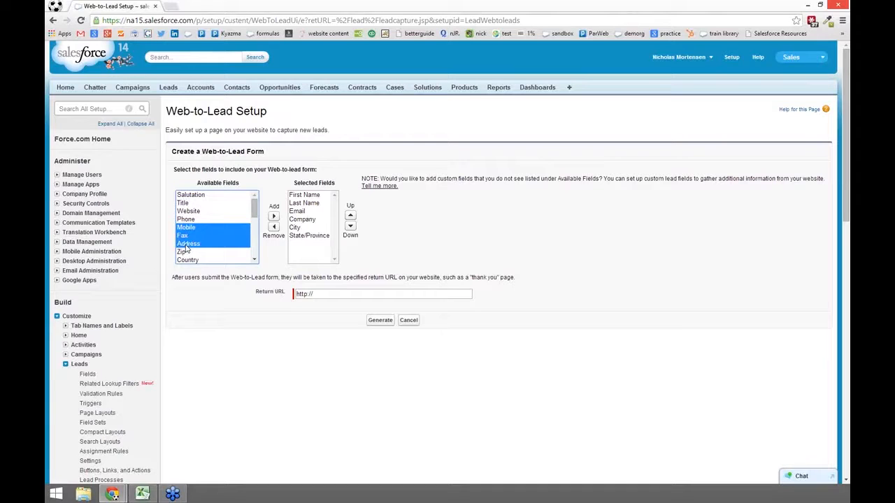
{"action": "left_click", "coordinate": [204, 196]}
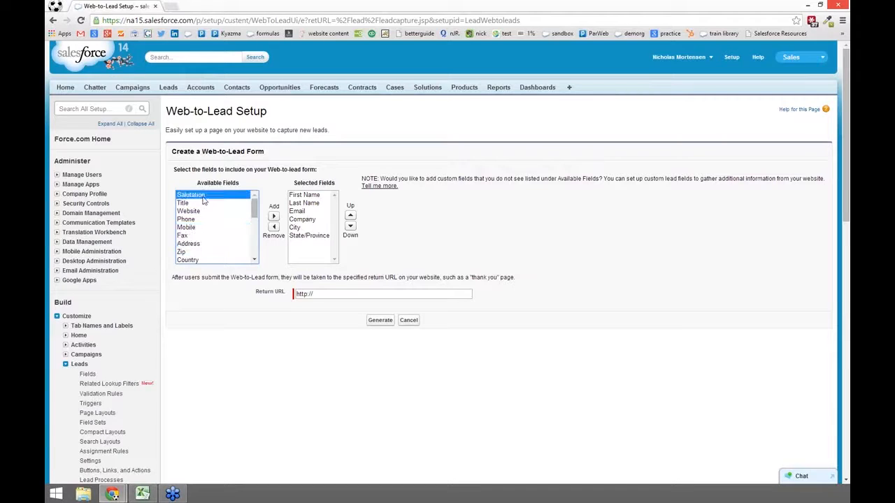
{"action": "left_click", "coordinate": [199, 244], "text": "shift"}
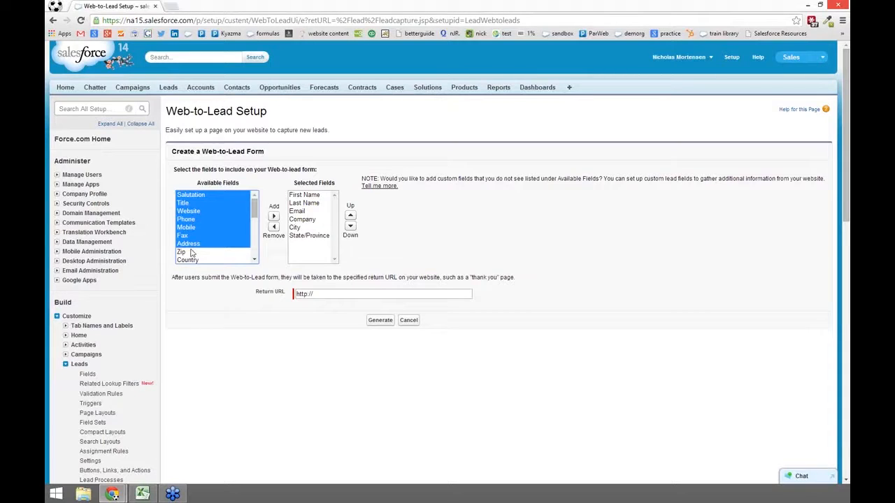
{"action": "left_click", "coordinate": [198, 195]}
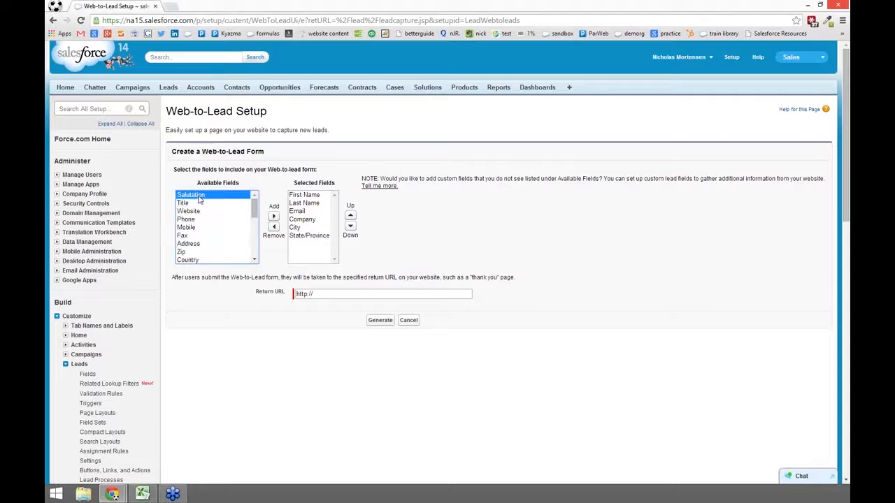
{"action": "left_click", "coordinate": [196, 246], "text": "shift"}
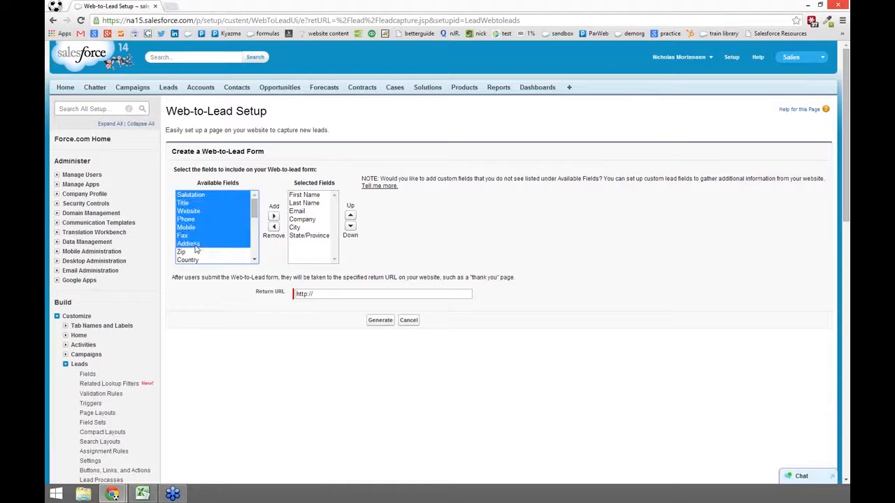
{"action": "left_click", "coordinate": [273, 217]}
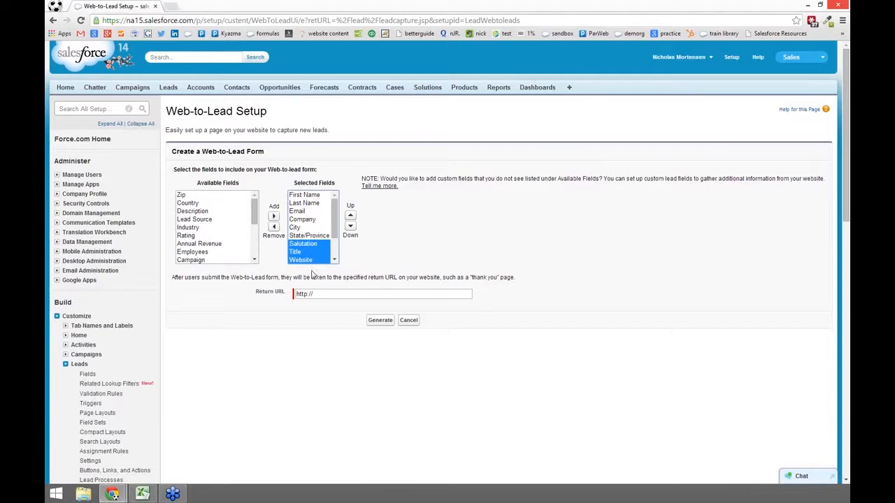
{"action": "left_click", "coordinate": [350, 293]}
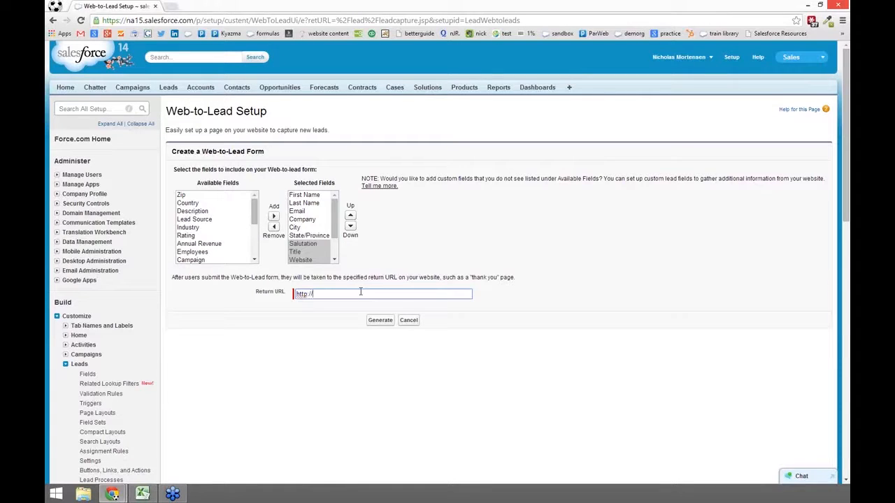
{"action": "type", "text": "google.com"}
{"action": "left_click", "coordinate": [379, 320]}
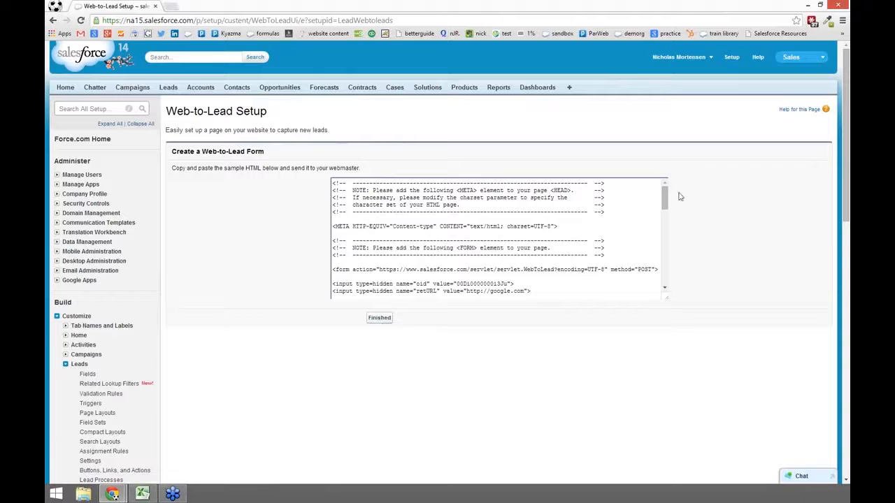
Step: Open a maximized blank WordPad document and select all the generated Web-to-Lead HTML
{"action": "mouse_move", "coordinate": [663, 197]}
{"action": "left_mouse_down"}
{"action": "mouse_move", "coordinate": [663, 283]}
{"action": "mouse_move", "coordinate": [655, 181]}
{"action": "left_mouse_up"}
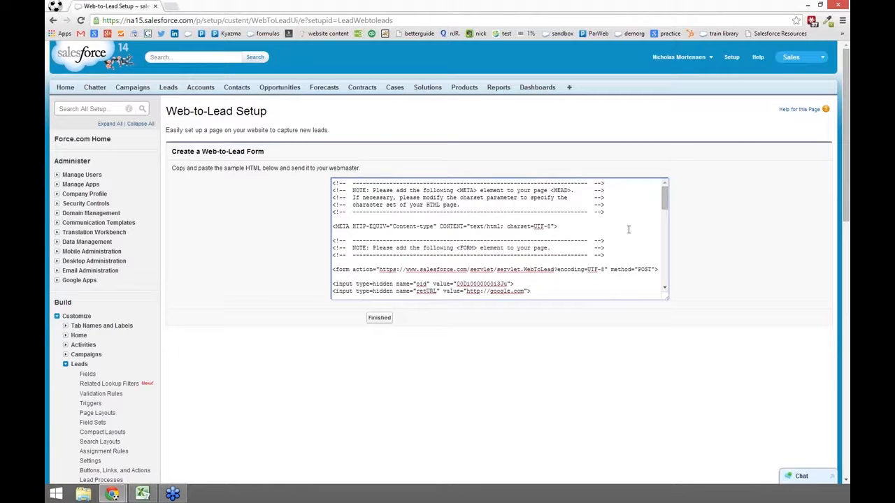
{"action": "left_click", "coordinate": [520, 272]}
{"action": "key", "text": "alt+Tab"}
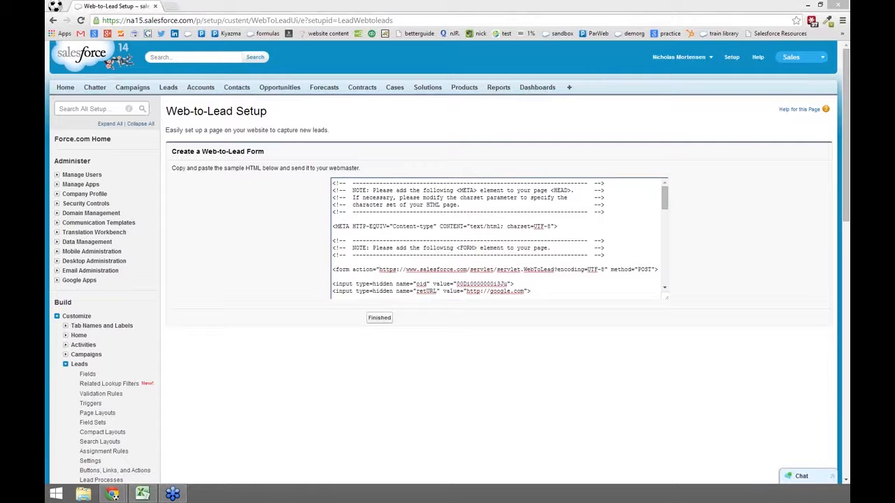
{"action": "left_click_drag", "start_coordinate": [46, 81], "coordinate": [403, 1]}
{"action": "key", "text": "alt+Tab"}
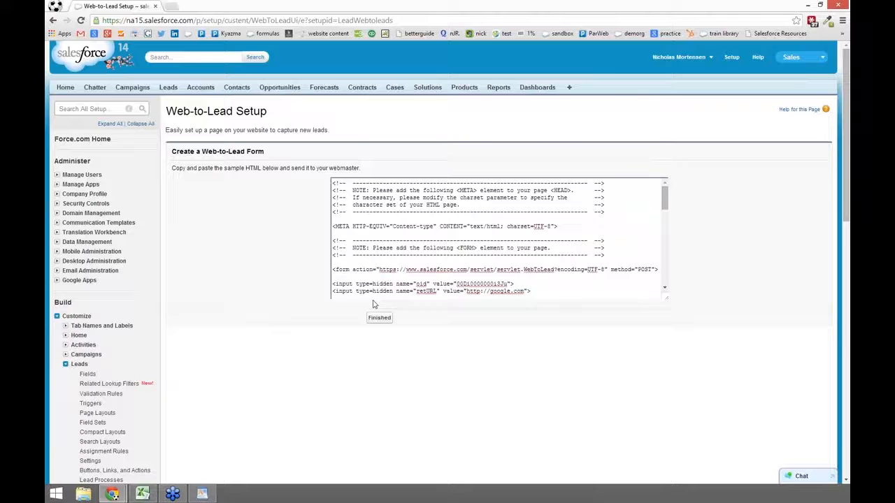
{"action": "key", "text": "ctrl+a"}
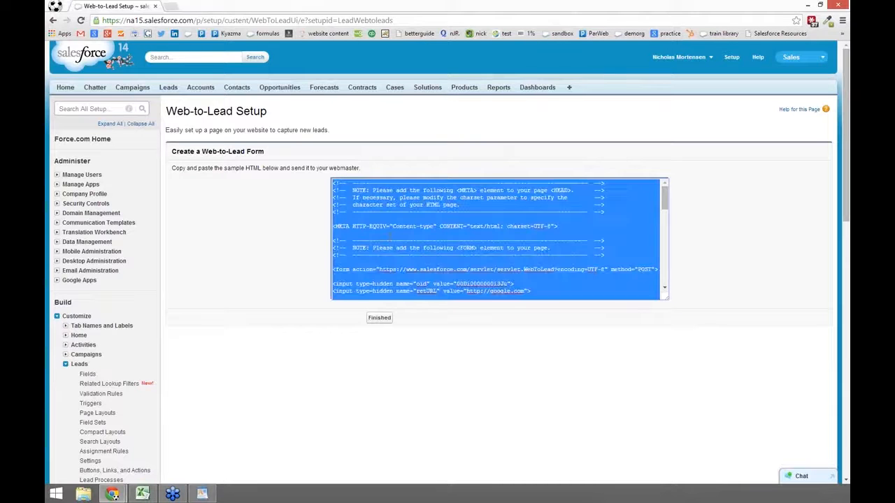
{"action": "key", "text": "alt+Tab"}
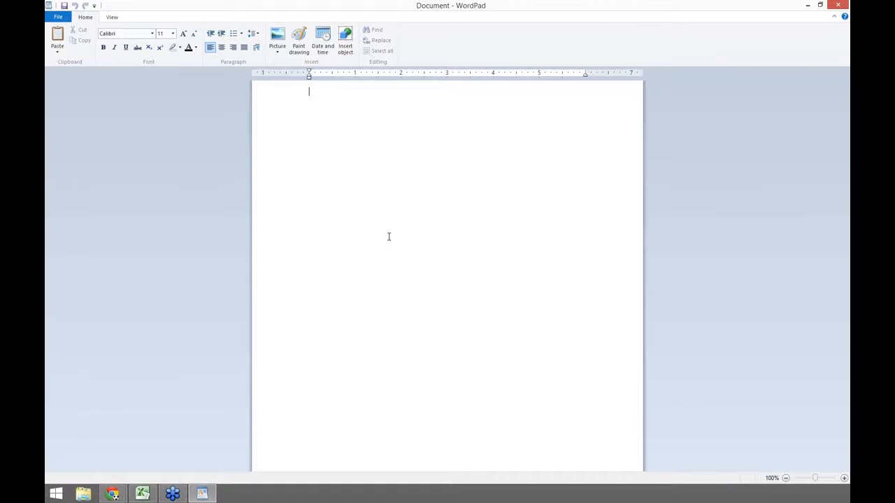
Step: Paste the HTML into WordPad, close WordPad without saving, and maximize a blank Notepad
{"action": "key", "text": "ctrl+v"}
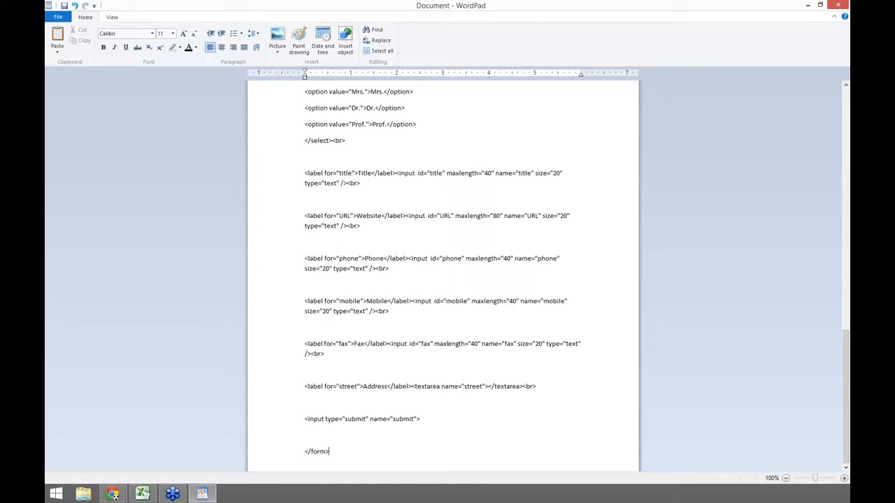
{"action": "key", "text": "alt+Tab"}
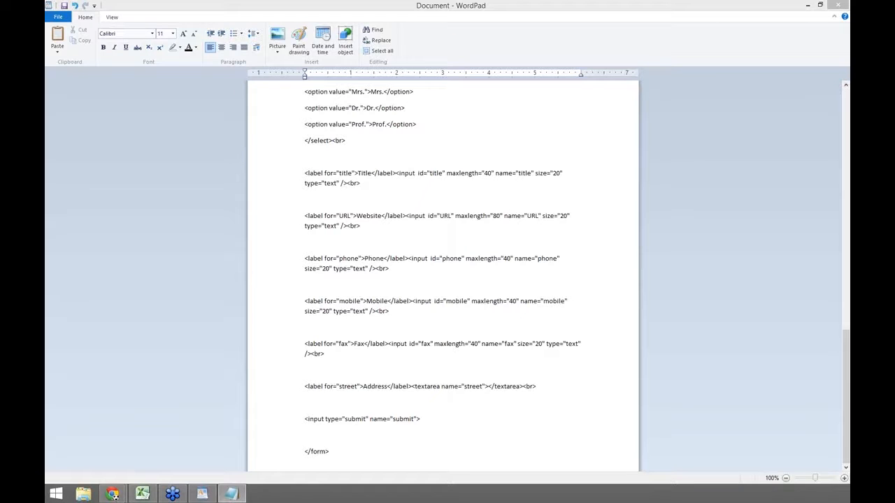
{"action": "left_click_drag", "start_coordinate": [45, 82], "coordinate": [563, 134]}
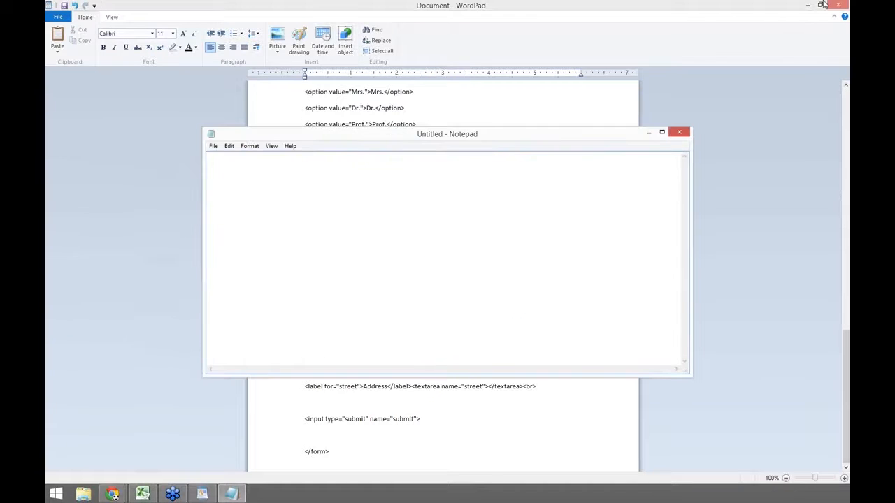
{"action": "left_click", "coordinate": [838, 5]}
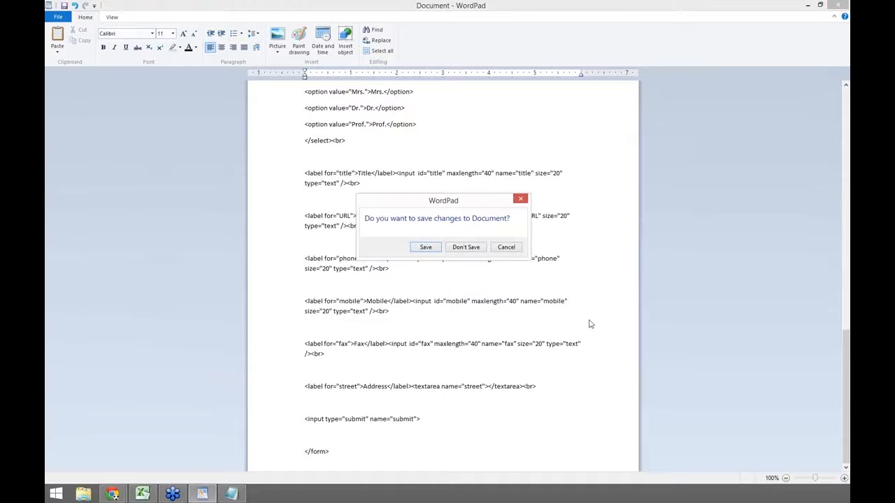
{"action": "left_click", "coordinate": [466, 247]}
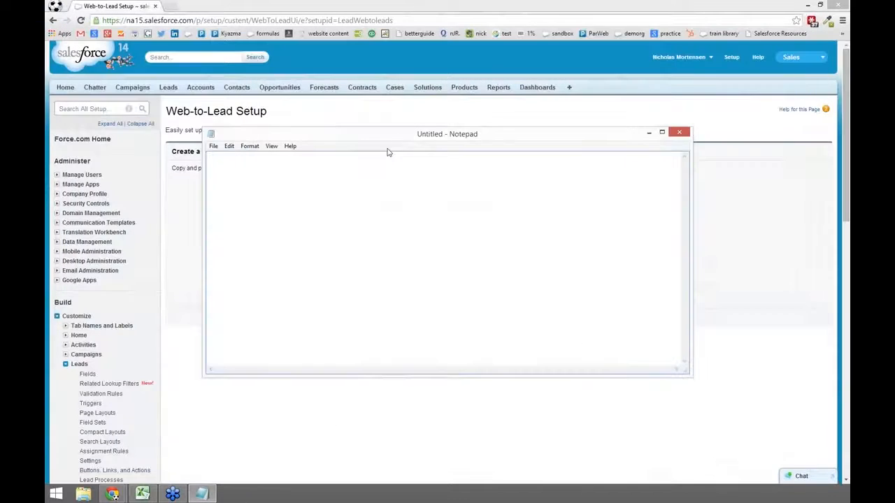
{"action": "left_click_drag", "start_coordinate": [382, 41], "coordinate": [378, 1]}
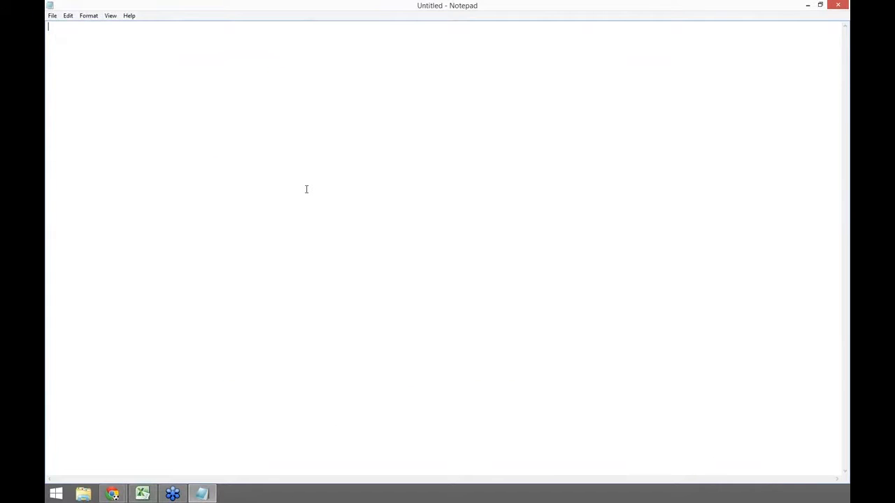
Step: Paste the Web-to-Lead form HTML into the empty Notepad file and scroll to its top
{"action": "key", "text": "ctrl+v"}
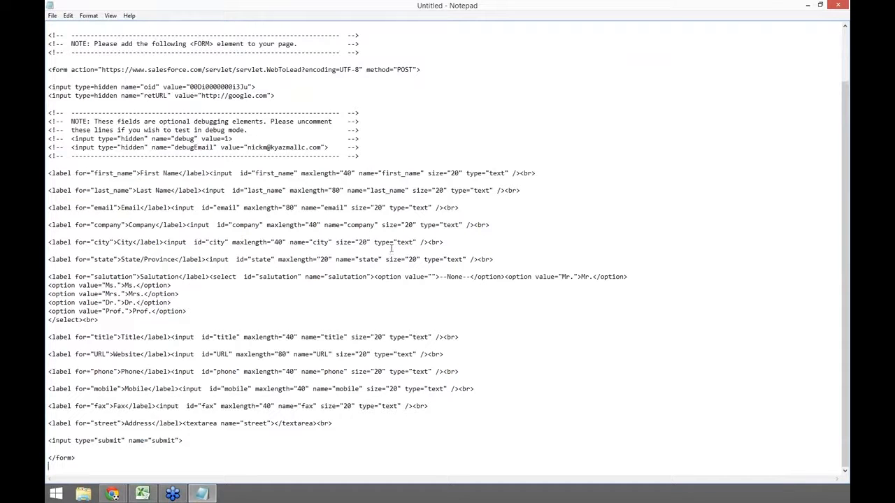
{"action": "scroll", "coordinate": [391, 247], "scroll_direction": "up", "scroll_amount": 2}
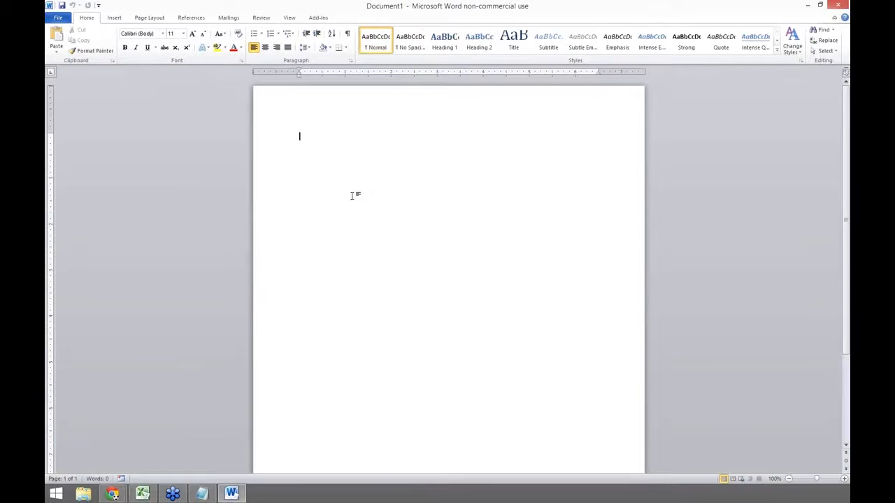
Step: Copy all the form code from Notepad and paste it into the Word document
{"action": "left_click", "coordinate": [202, 494]}
{"action": "key", "text": "ctrl+a"}
{"action": "key", "text": "ctrl+c"}
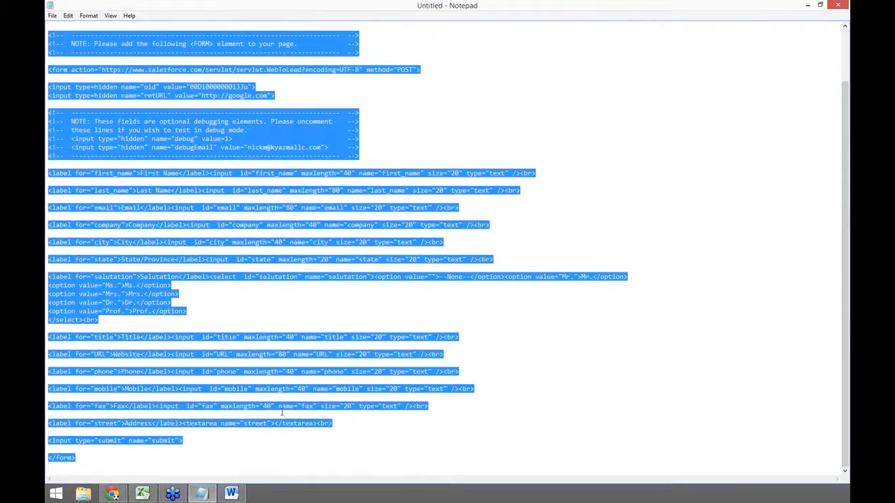
{"action": "left_click", "coordinate": [231, 494]}
{"action": "key", "text": "ctrl+v"}
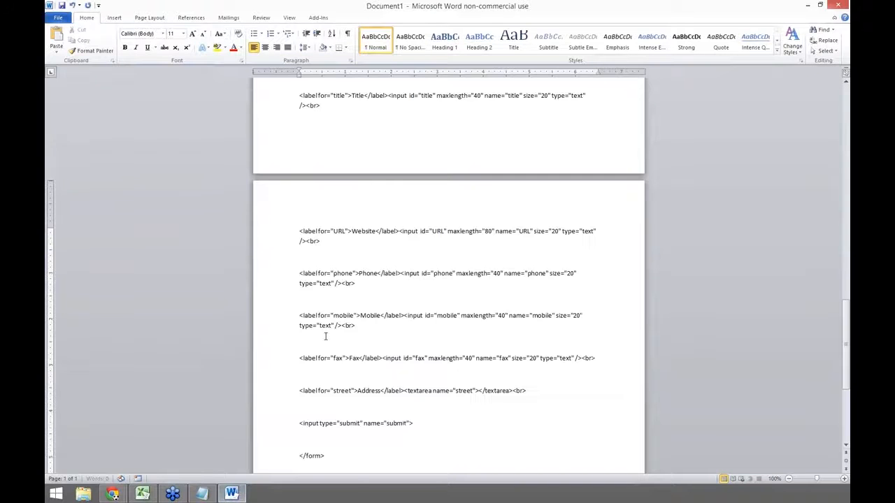
{"action": "scroll", "coordinate": [476, 355], "scroll_direction": "up", "scroll_amount": 15}
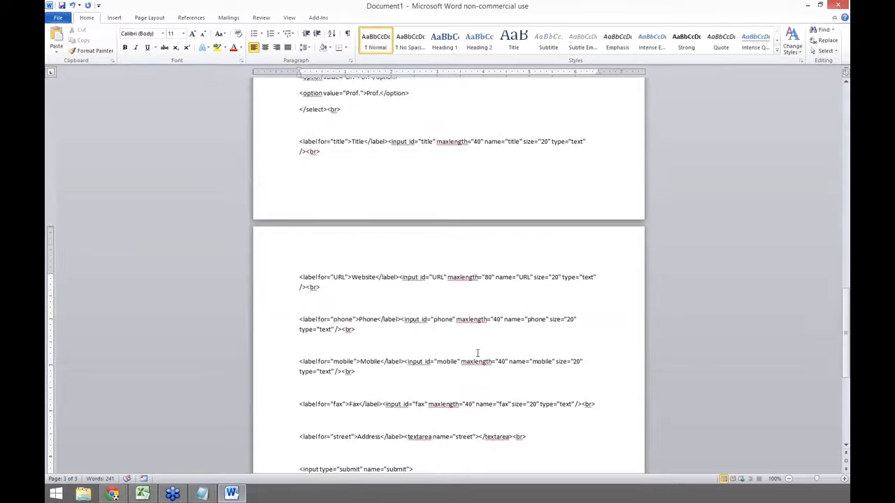
{"action": "scroll", "coordinate": [480, 351], "scroll_direction": "up", "scroll_amount": 15}
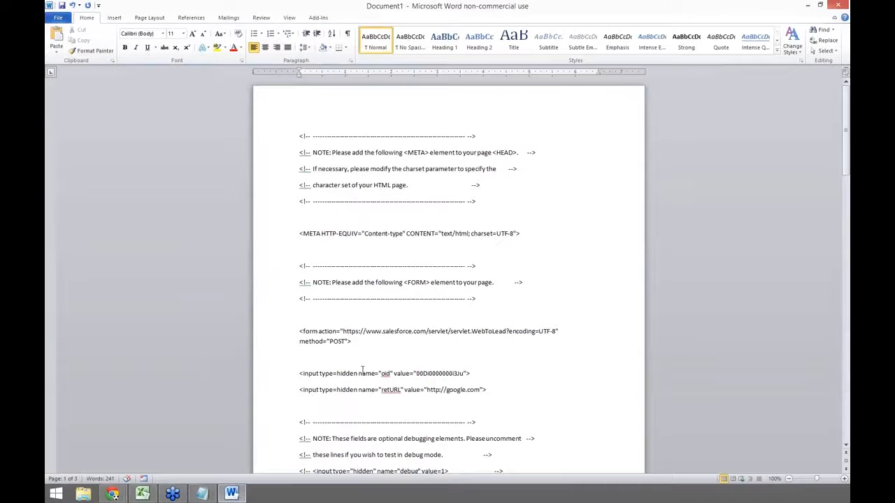
Step: Deselect the Notepad text, minimize Notepad and close Word
{"action": "left_click", "coordinate": [201, 494]}
{"action": "left_click", "coordinate": [601, 380]}
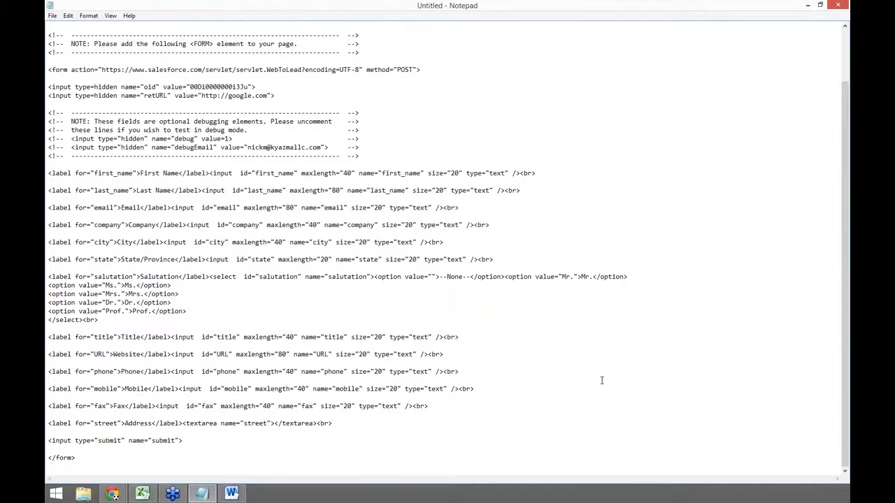
{"action": "left_click", "coordinate": [807, 6]}
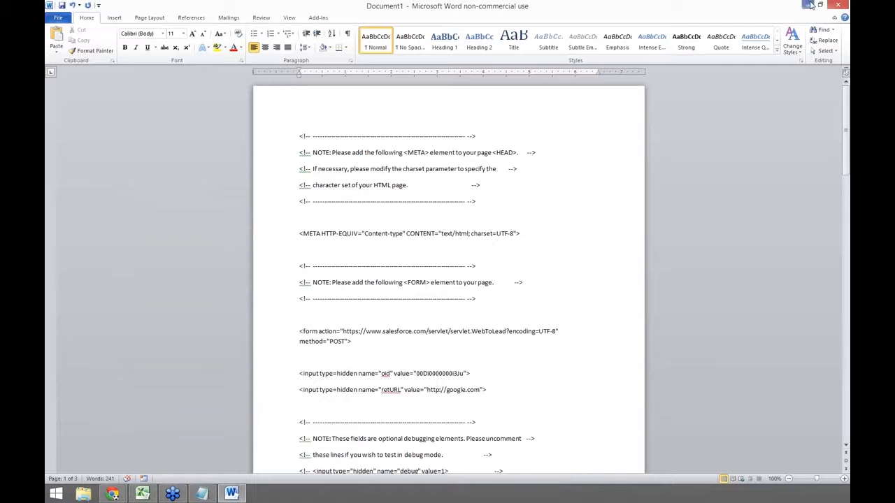
{"action": "left_click", "coordinate": [837, 6]}
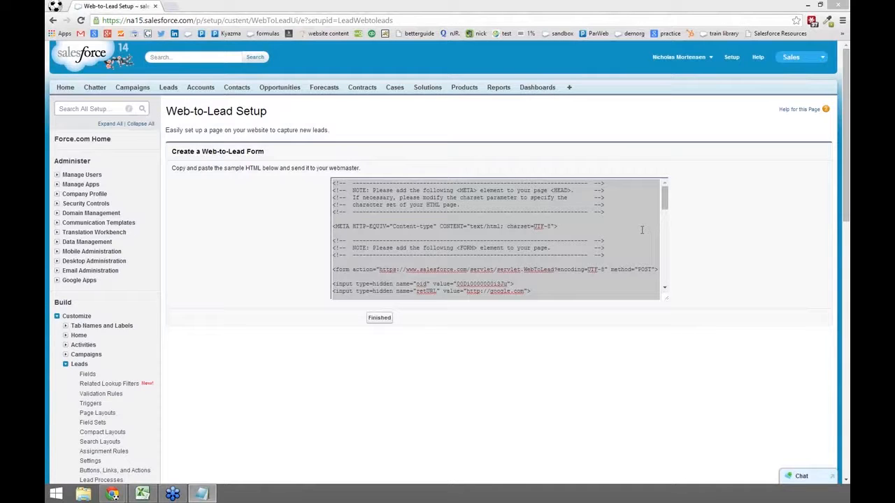
Step: Save the Notepad code as webtolead.html in the Documents folder
{"action": "left_click", "coordinate": [201, 494]}
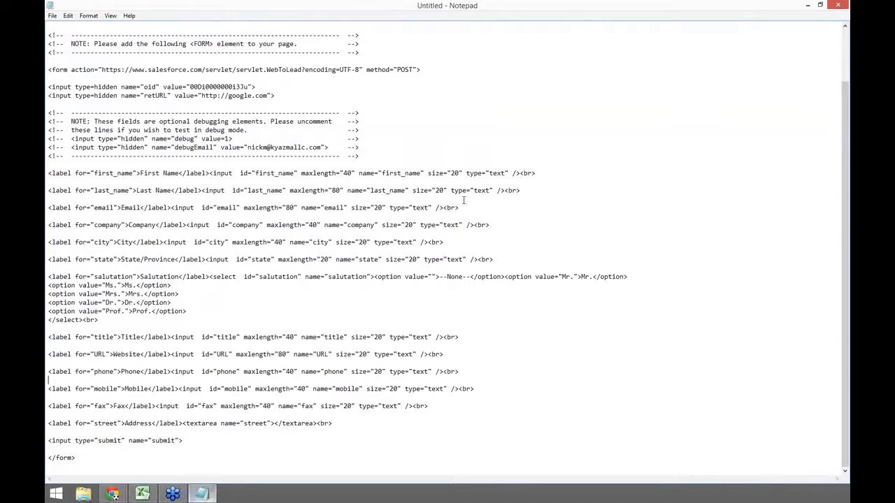
{"action": "left_click", "coordinate": [52, 16]}
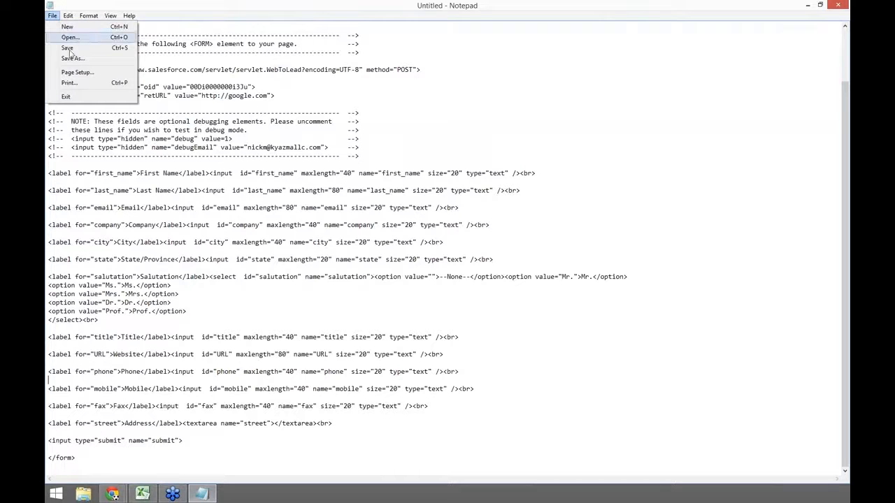
{"action": "left_click", "coordinate": [70, 49]}
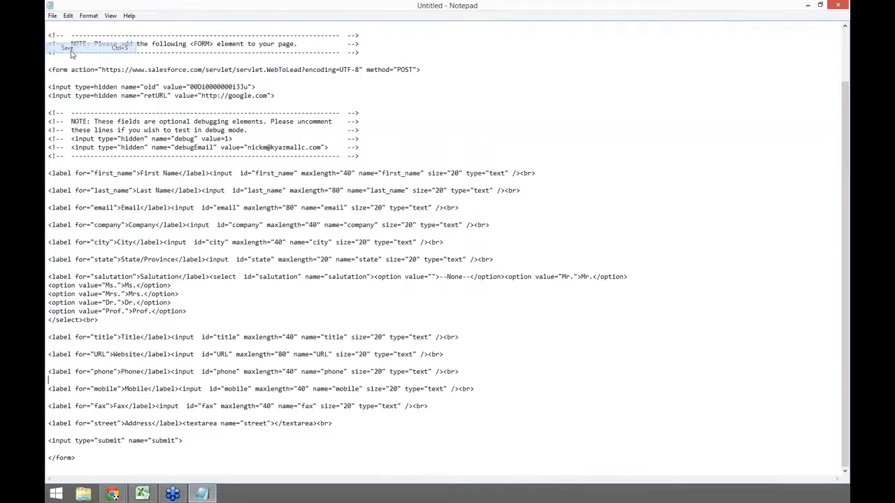
{"action": "left_click", "coordinate": [152, 236]}
{"action": "left_click", "coordinate": [166, 222]}
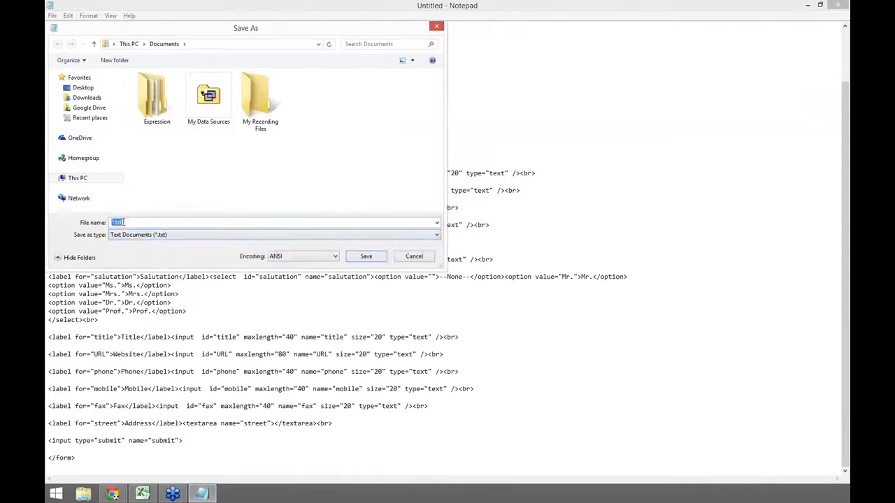
{"action": "type", "text": "webtolead.html"}
{"action": "key", "text": "Return"}
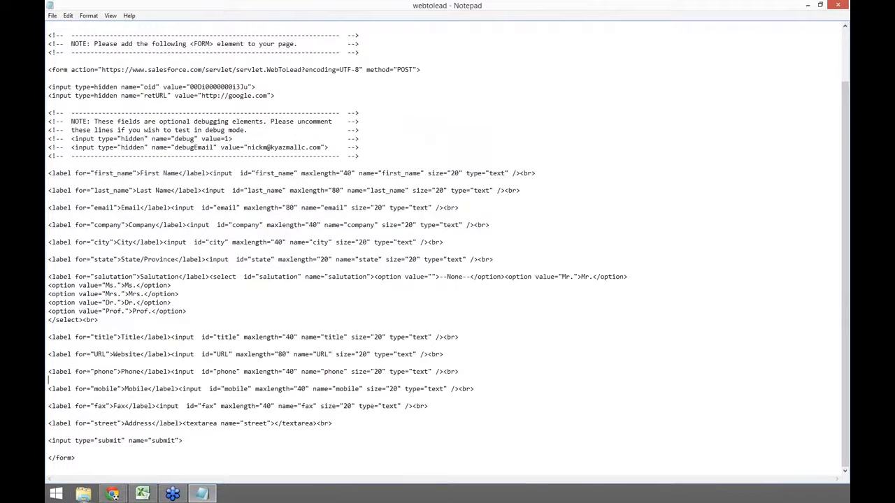
{"action": "left_click", "coordinate": [83, 495]}
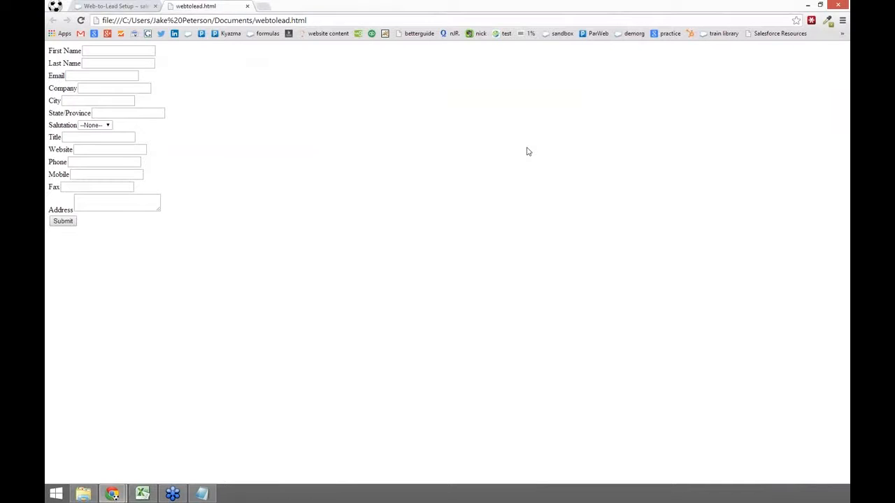
Step: Fill in the test lead's first and last name, placeholder email, company asdf, state ca, salutation Mr
{"action": "left_click", "coordinate": [120, 51]}
{"action": "key", "text": "Tab"}
{"action": "key", "text": "Tab"}
{"action": "type", "text": "asdf@gmail.com"}
{"action": "key", "text": "Tab"}
{"action": "type", "text": "asdf"}
{"action": "key", "text": "Tab"}
{"action": "type", "text": "asdf"}
{"action": "key", "text": "Tab"}
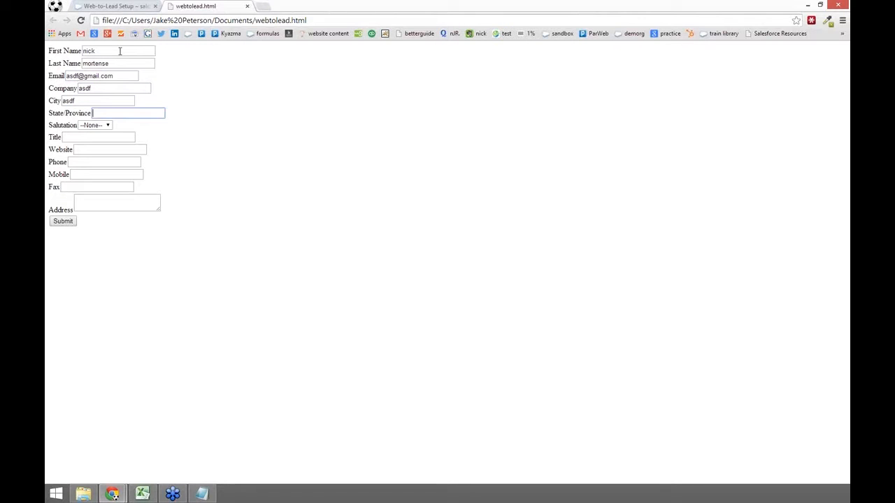
{"action": "type", "text": "ca"}
{"action": "key", "text": "Tab"}
{"action": "key", "text": "Down"}
{"action": "key", "text": "Tab"}
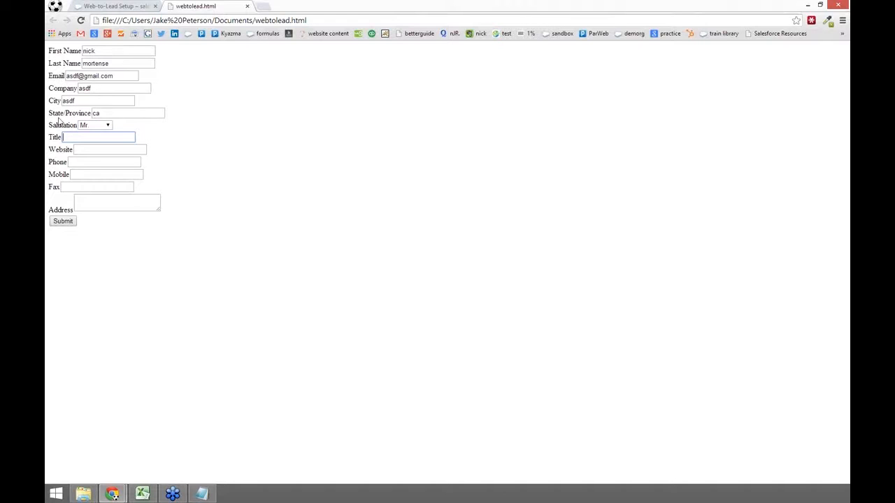
Step: Enter test phone, mobile and address values, then submit the form to Salesforce
{"action": "left_click", "coordinate": [99, 162]}
{"action": "type", "text": "12341234123"}
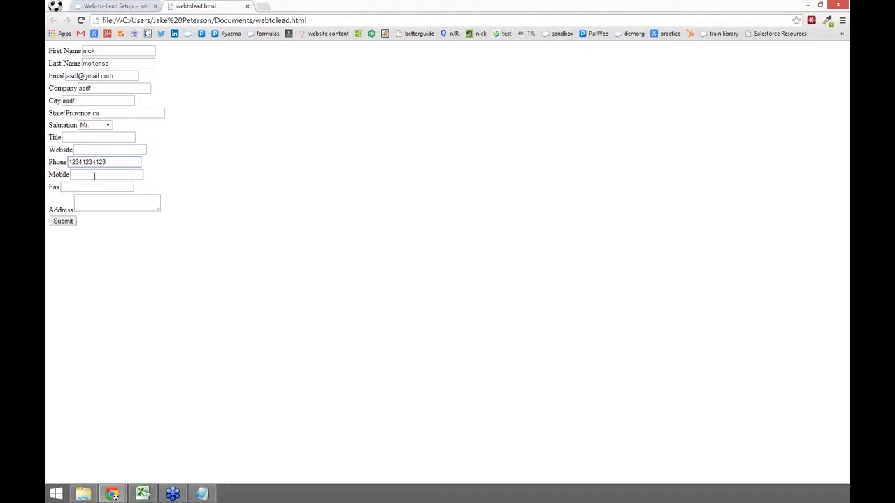
{"action": "left_click", "coordinate": [95, 175]}
{"action": "type", "text": "1234123412"}
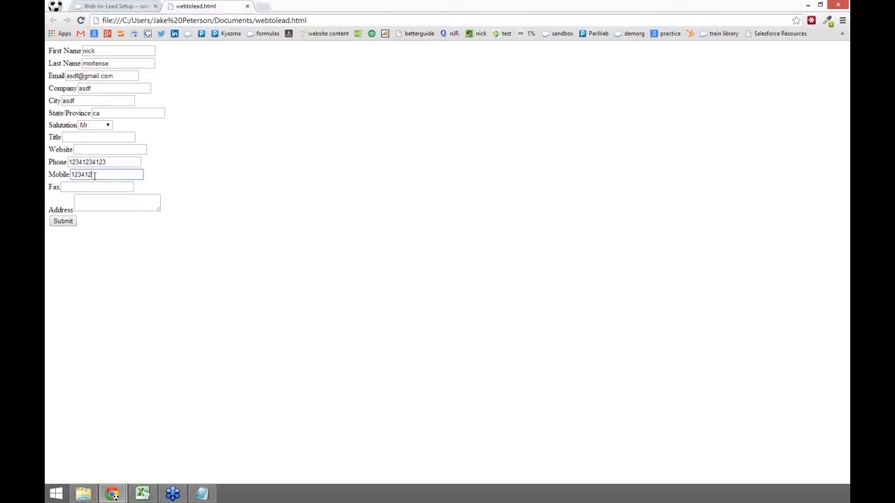
{"action": "left_click", "coordinate": [99, 186]}
{"action": "left_click", "coordinate": [93, 201]}
{"action": "type", "text": "124 east"}
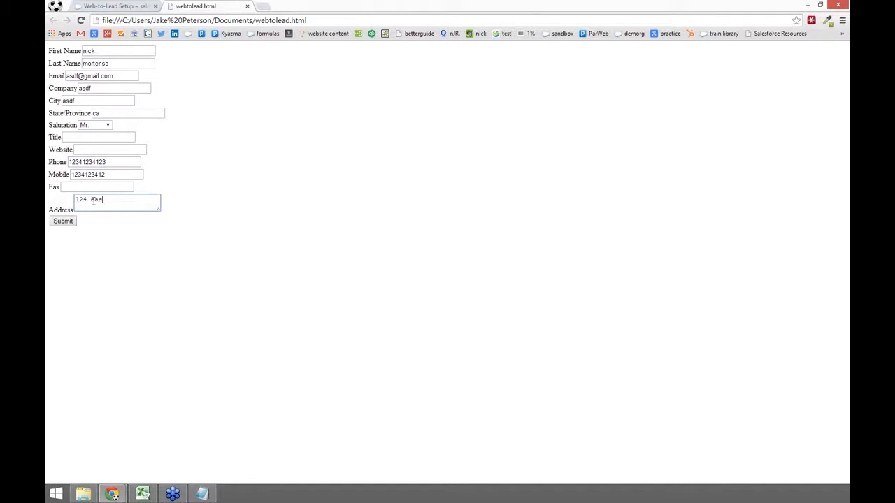
{"action": "left_click", "coordinate": [64, 224]}
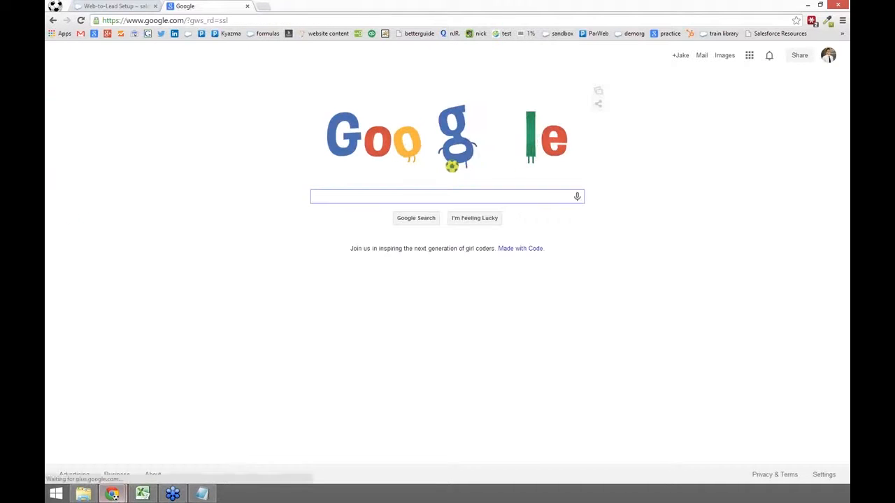
{"action": "mouse_move", "coordinate": [111, 493]}
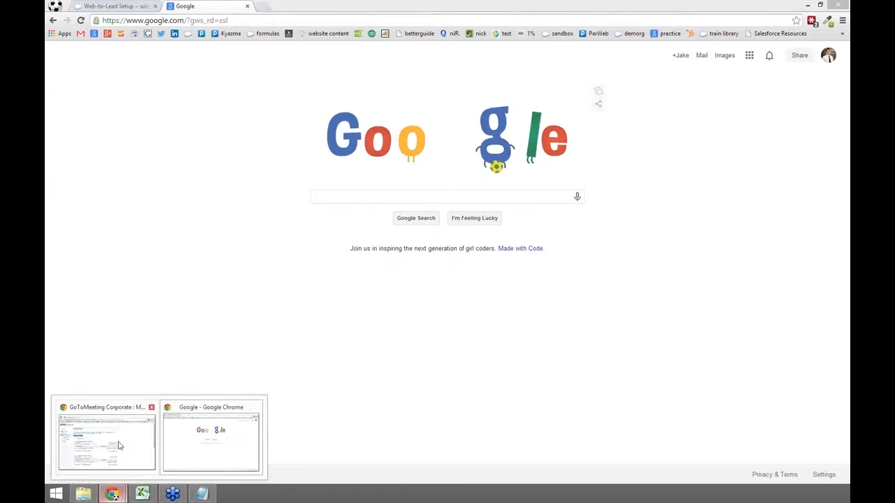
Step: Open Leads in a new tab, list Today's Leads, and open the new test lead record
{"action": "left_click", "coordinate": [116, 6]}
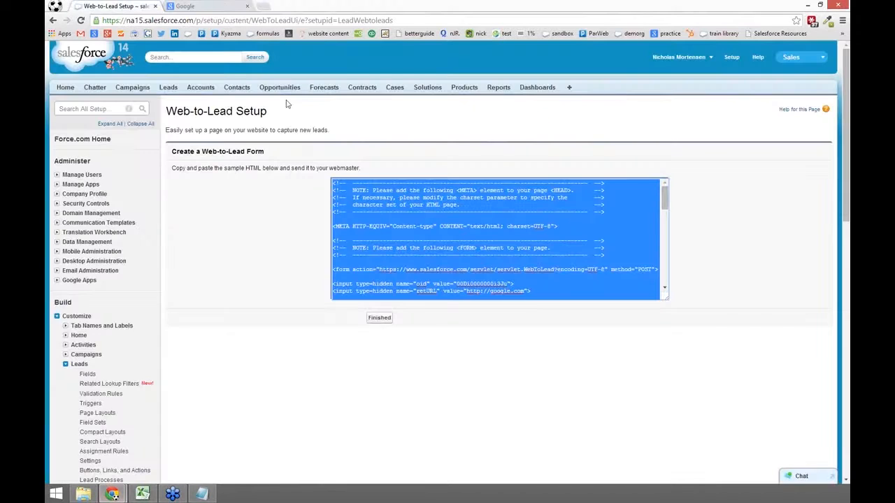
{"action": "right_click", "coordinate": [238, 90]}
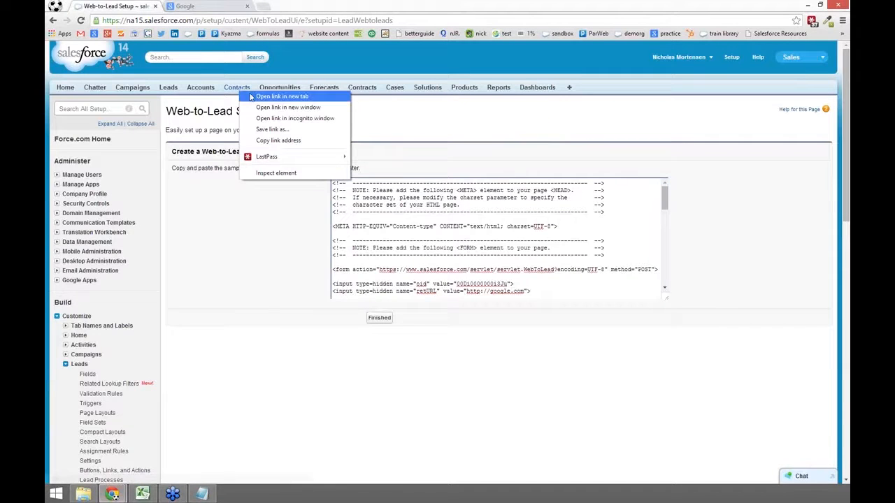
{"action": "right_click", "coordinate": [176, 90]}
{"action": "left_click", "coordinate": [202, 93]}
{"action": "key", "text": "ctrl+Tab"}
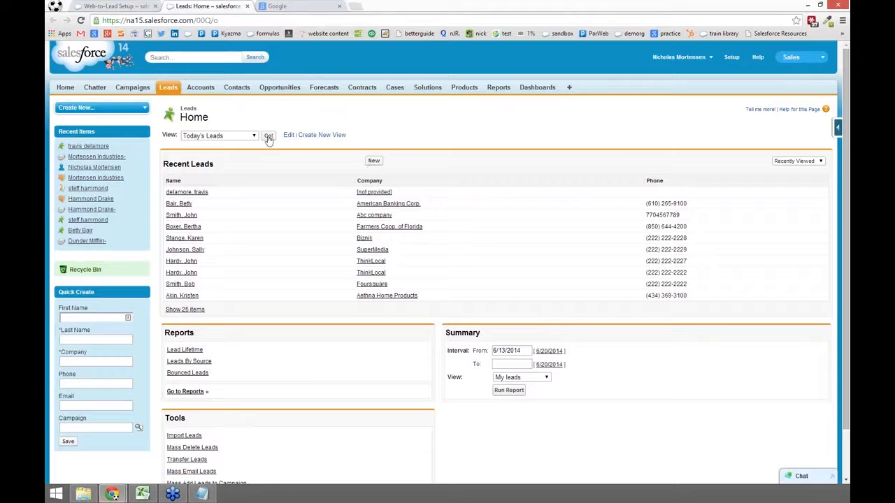
{"action": "left_click", "coordinate": [269, 137]}
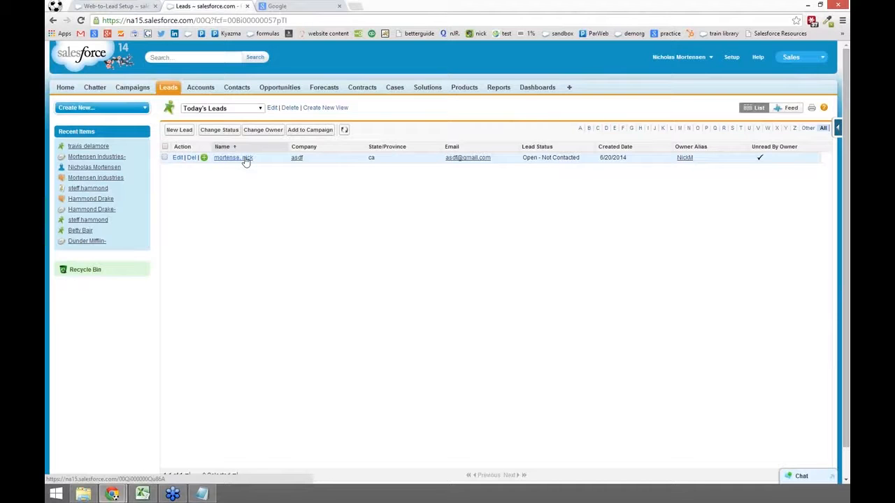
{"action": "left_click", "coordinate": [245, 160]}
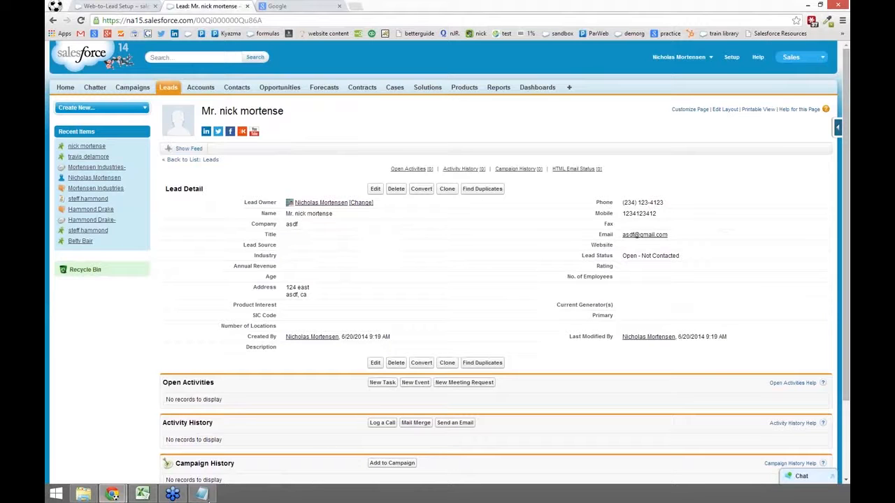
{"action": "left_click", "coordinate": [202, 494]}
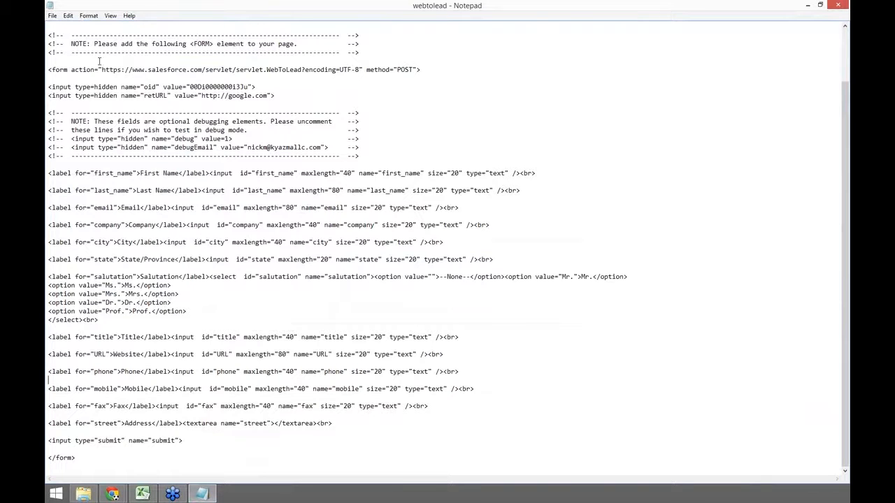
Step: Copy the form's servlet action URL into a new Notepad document, then clear that document
{"action": "left_click_drag", "start_coordinate": [102, 70], "coordinate": [416, 74]}
{"action": "key", "text": "ctrl+c"}
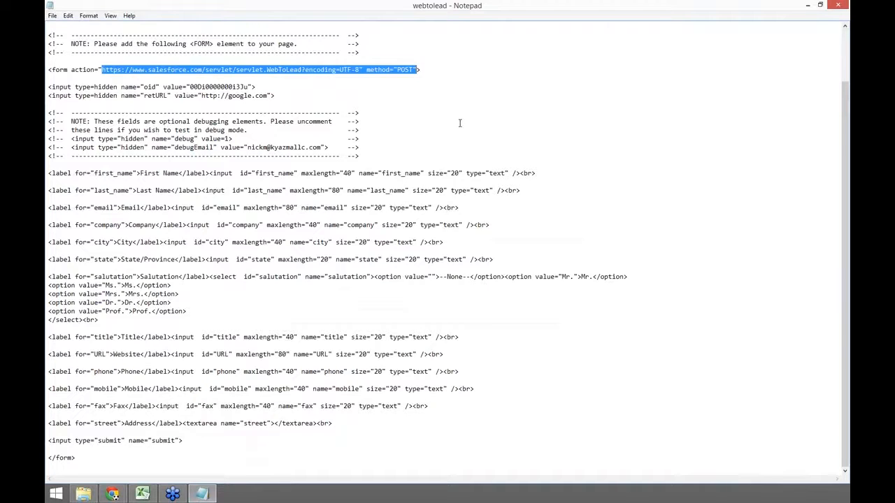
{"action": "key", "text": "ctrl+n"}
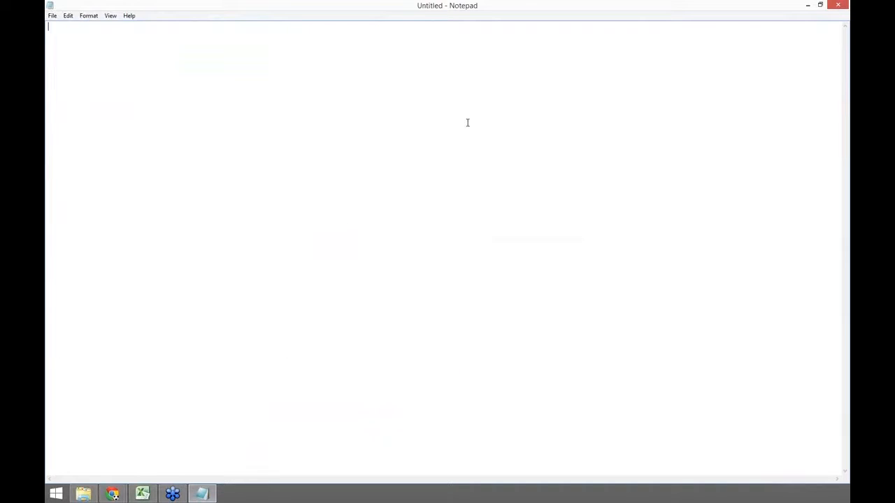
{"action": "key", "text": "ctrl+v"}
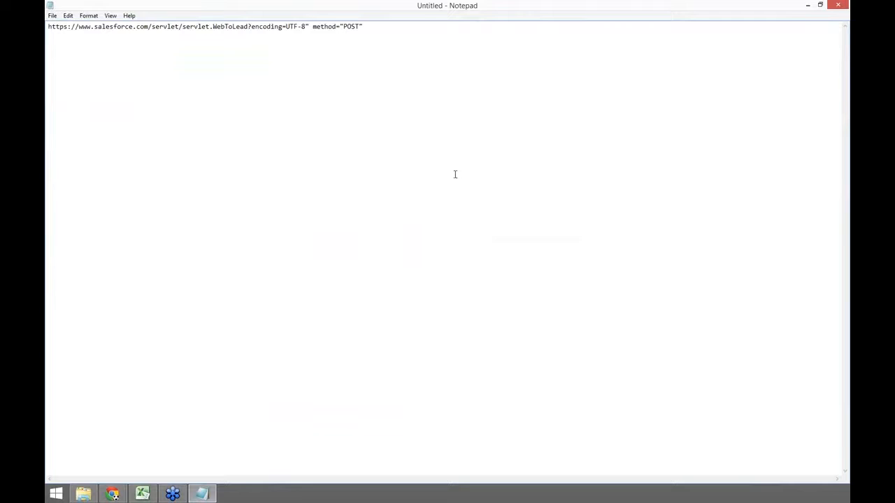
{"action": "left_click", "coordinate": [209, 493]}
{"action": "left_click", "coordinate": [206, 493]}
{"action": "left_click_drag", "start_coordinate": [148, 3], "coordinate": [196, 2]}
{"action": "key", "text": "ctrl+a"}
{"action": "key", "text": "ctrl+c"}
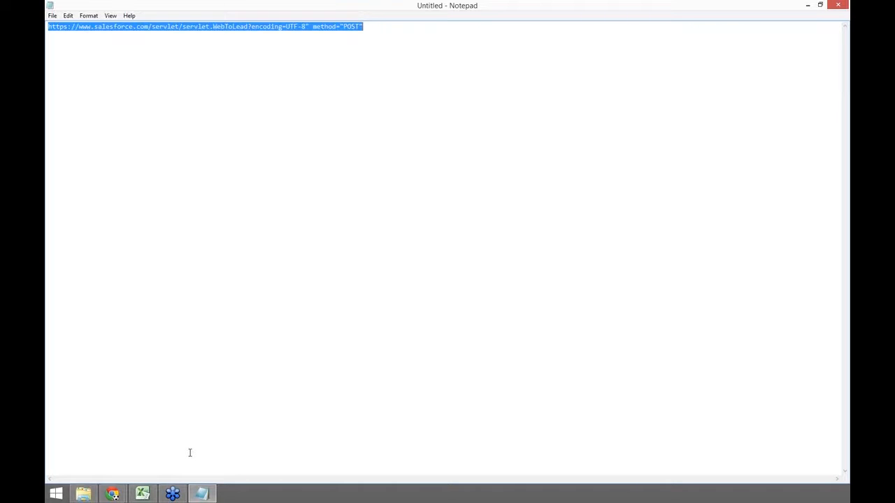
{"action": "key", "text": "Delete"}
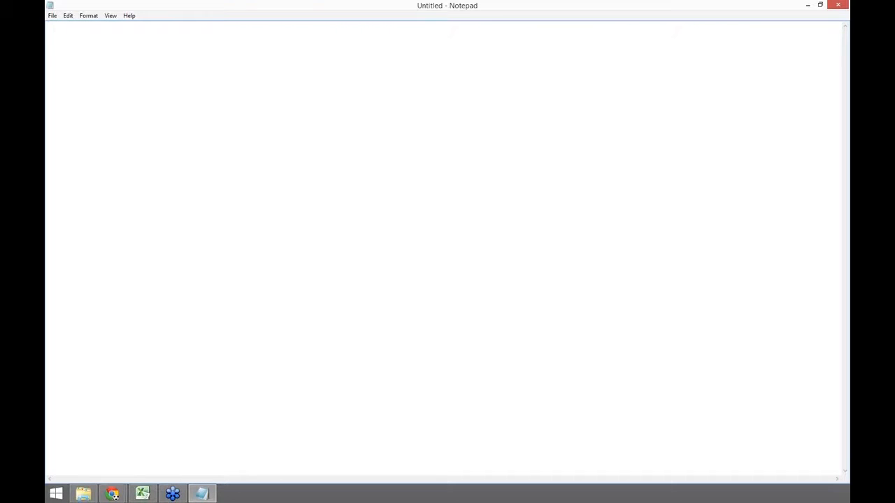
{"action": "key", "text": "alt+Tab"}
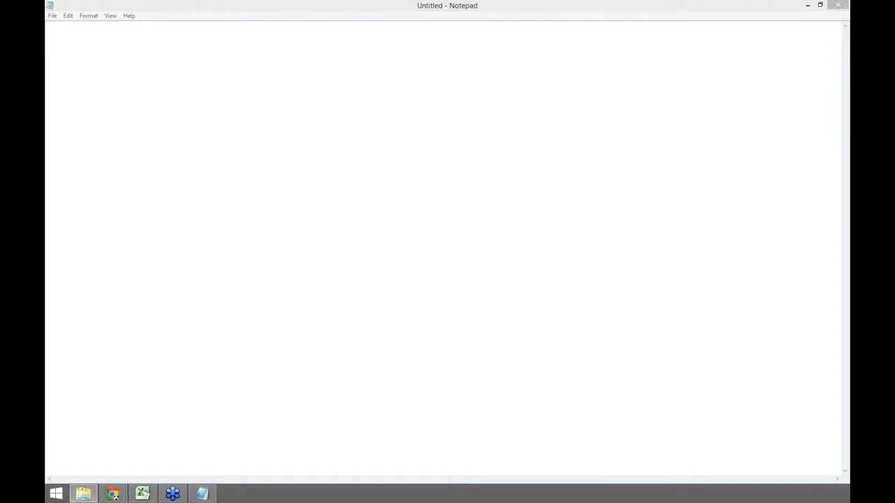
Step: Cycle through the Salesforce lead, Web-to-Lead Setup and Google browser tabs
{"action": "mouse_move", "coordinate": [112, 494]}
{"action": "mouse_move", "coordinate": [135, 443]}
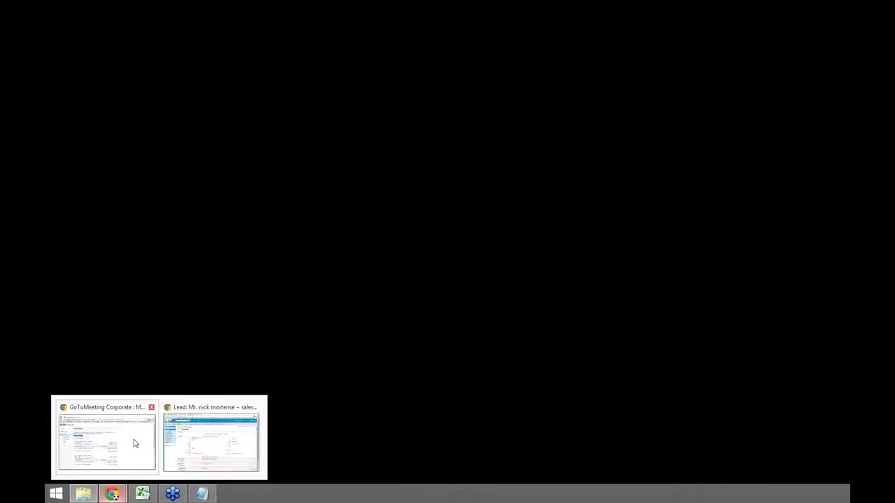
{"action": "left_click", "coordinate": [209, 439]}
{"action": "right_click", "coordinate": [213, 185]}
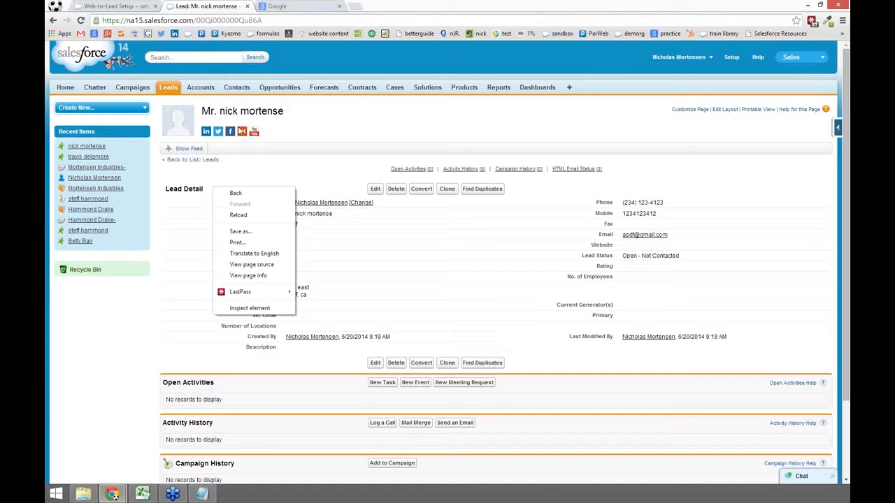
{"action": "left_click", "coordinate": [170, 171]}
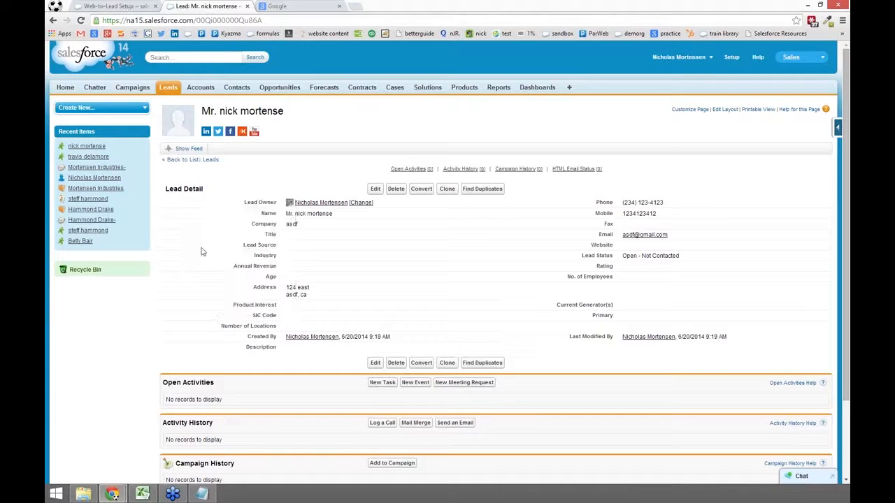
{"action": "left_click", "coordinate": [142, 6]}
{"action": "right_click", "coordinate": [208, 232]}
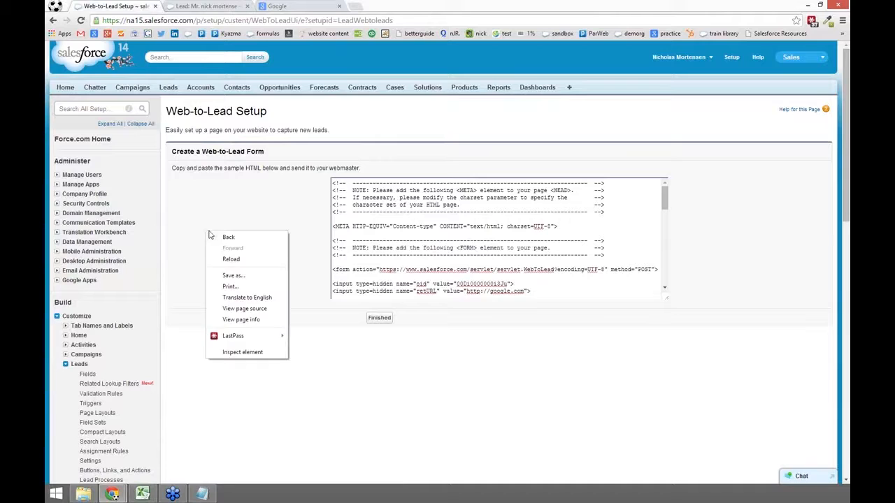
{"action": "left_click", "coordinate": [283, 177]}
{"action": "left_click", "coordinate": [293, 5]}
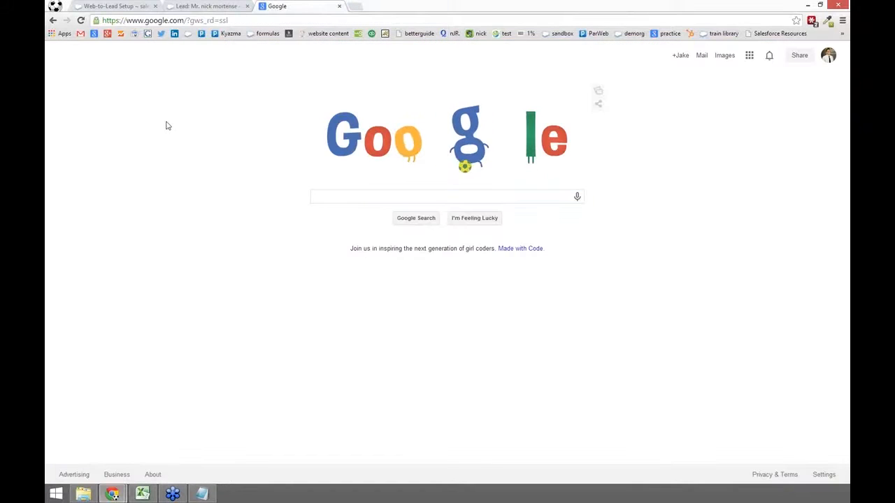
Step: Go back twice to the filled-in webtolead.html form and inspect its page element
{"action": "left_click", "coordinate": [52, 20]}
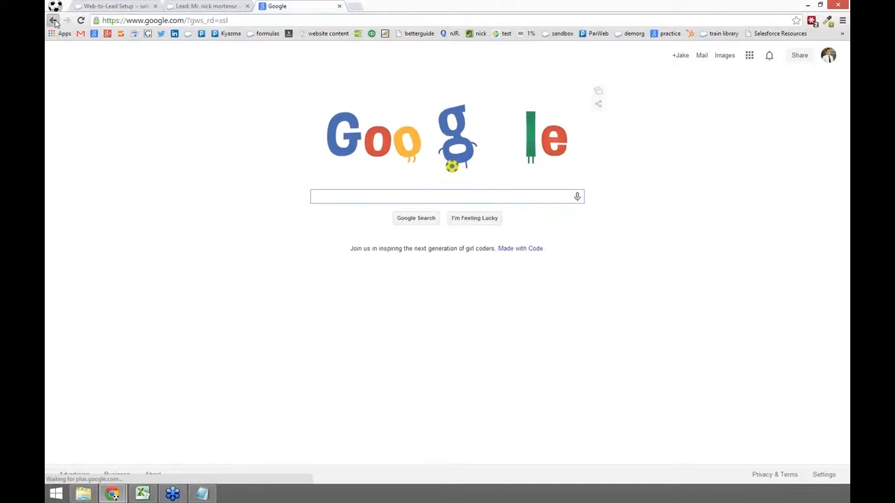
{"action": "left_click", "coordinate": [53, 20]}
{"action": "right_click", "coordinate": [300, 114]}
{"action": "left_click", "coordinate": [328, 237]}
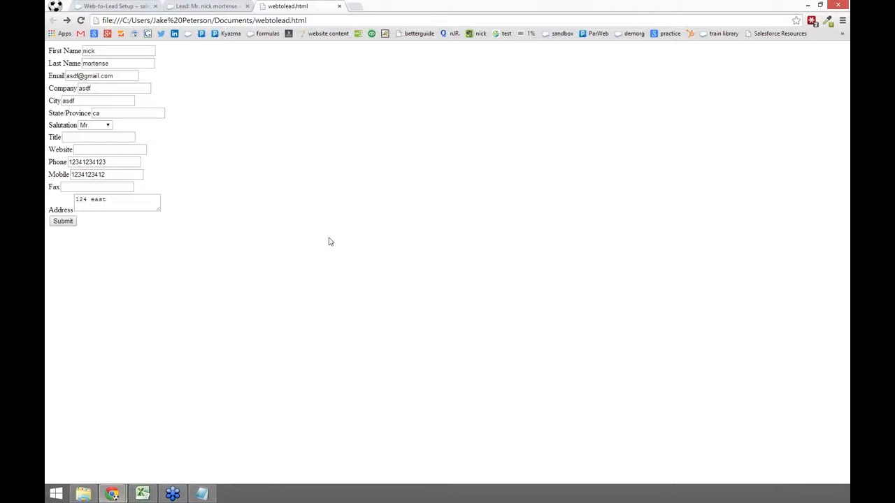
Step: Expand the form markup in DevTools to reveal the hidden oid input, then return to Notepad
{"action": "left_click_drag", "start_coordinate": [373, 341], "coordinate": [381, 222]}
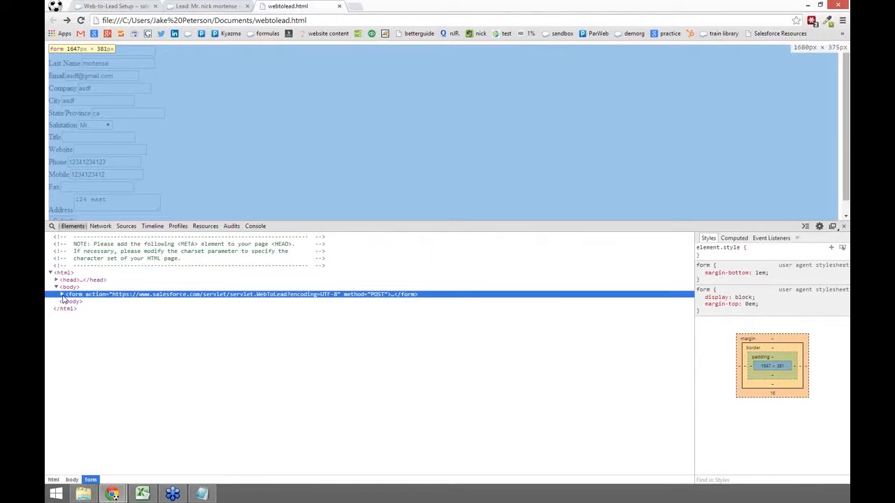
{"action": "left_click", "coordinate": [64, 288]}
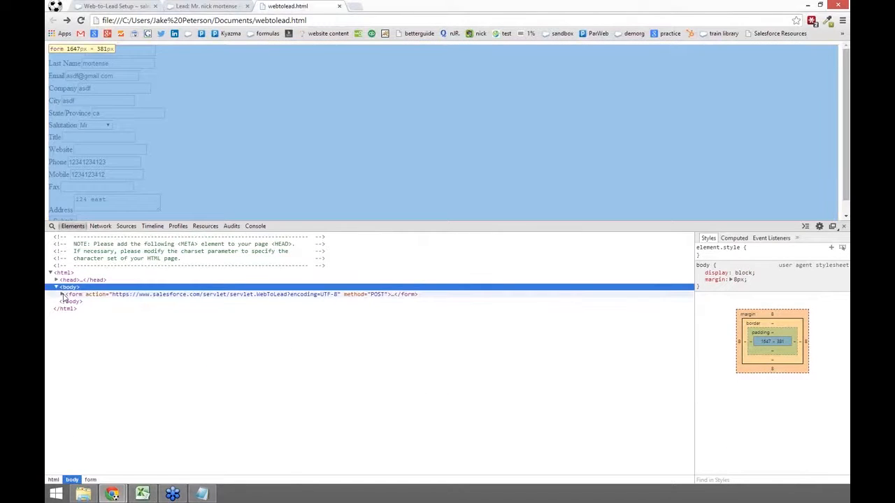
{"action": "left_click", "coordinate": [62, 295]}
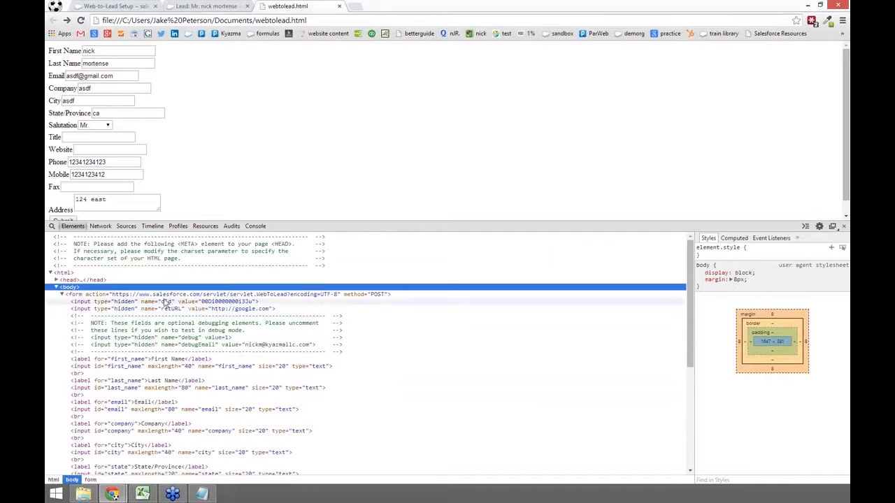
{"action": "left_click", "coordinate": [168, 304]}
{"action": "left_click", "coordinate": [169, 307]}
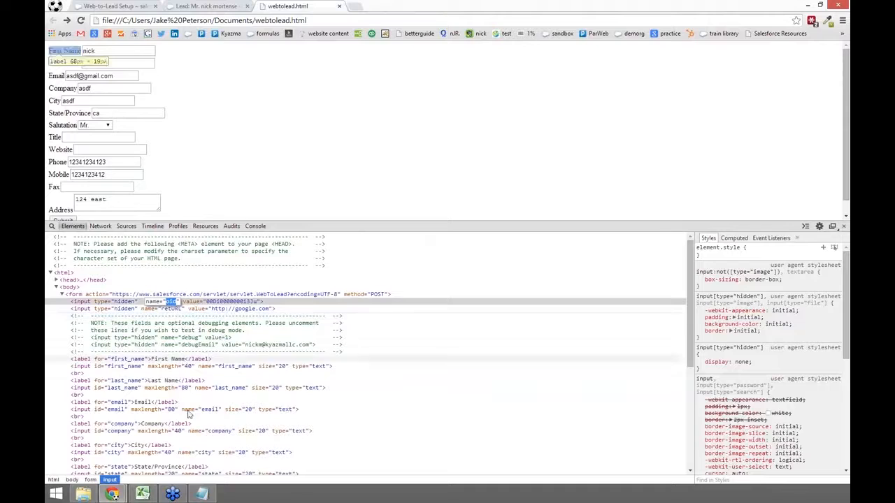
{"action": "left_click", "coordinate": [202, 494]}
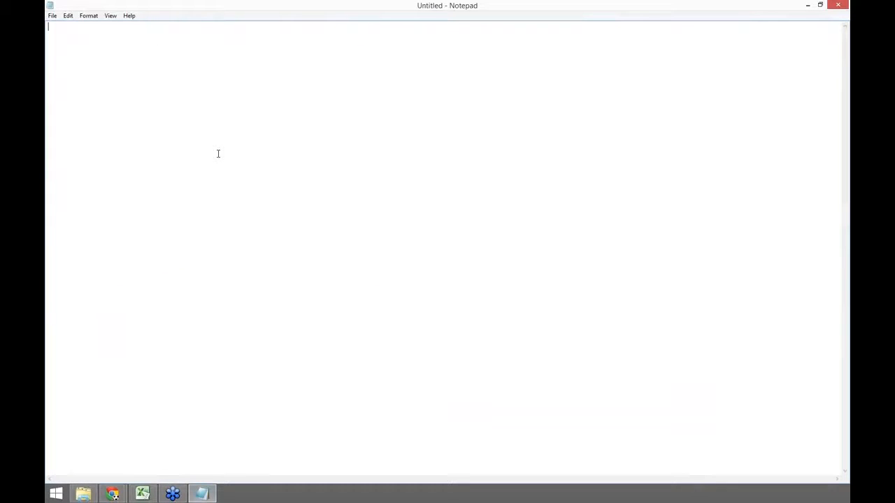
Step: Paste the servlet action URL into Notepad and append &oid= to it
{"action": "key", "text": "ctrl+v"}
{"action": "key", "text": "ctrl+a"}
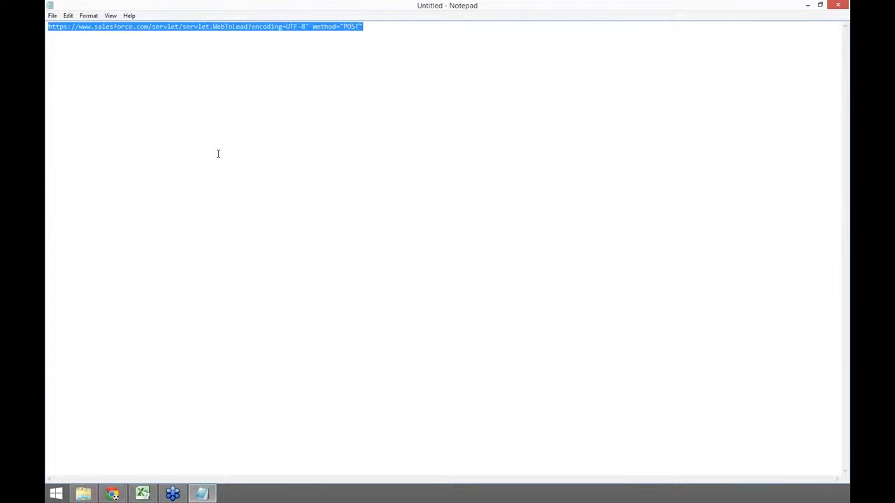
{"action": "left_click", "coordinate": [378, 26]}
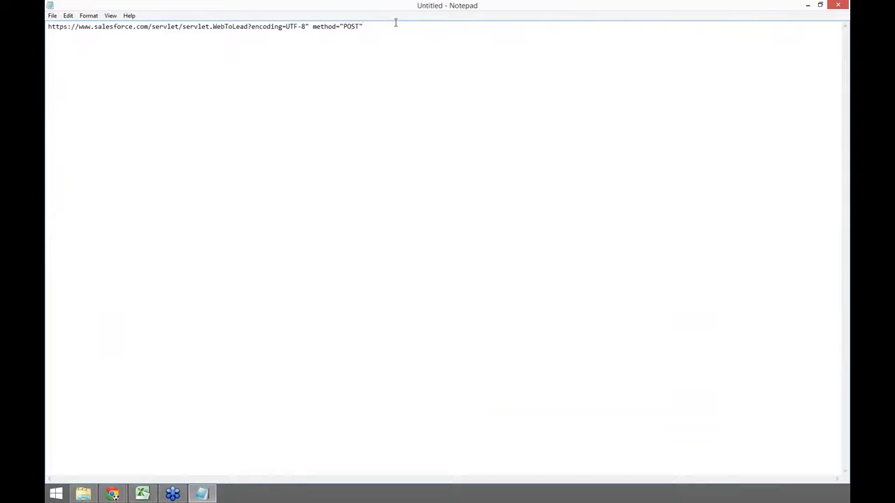
{"action": "type", "text": "&oid="}
Step: Copy the organisation ID from the hidden oid field and paste it after &oid=
{"action": "key", "text": "alt+Tab"}
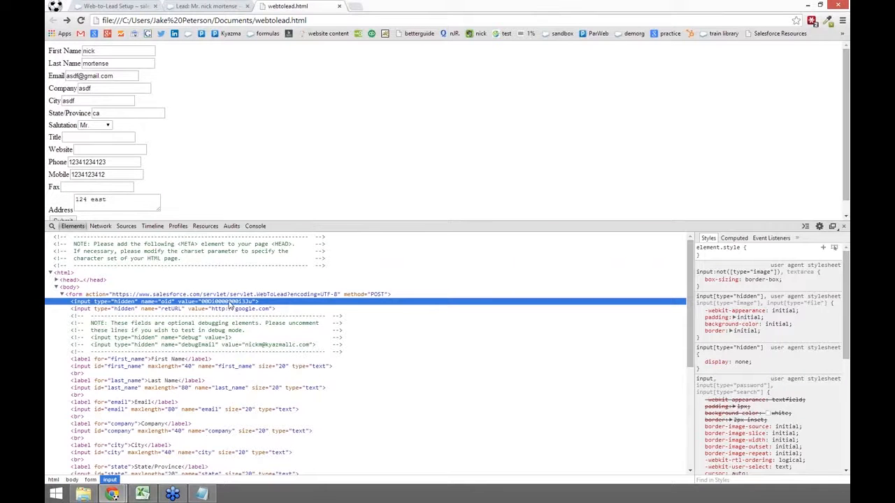
{"action": "double_click", "coordinate": [230, 302]}
{"action": "key", "text": "ctrl+c"}
{"action": "key", "text": "alt+Tab"}
{"action": "key", "text": "ctrl+v"}
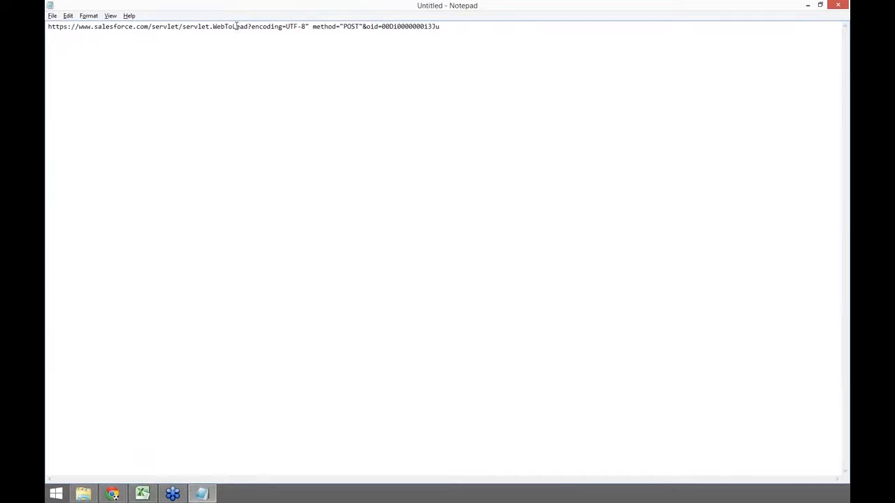
Step: Check the pasted organisation ID and append & to start the next parameter
{"action": "left_click", "coordinate": [372, 27]}
{"action": "double_click", "coordinate": [372, 26]}
{"action": "left_click", "coordinate": [372, 26]}
{"action": "left_click_drag", "start_coordinate": [439, 27], "coordinate": [385, 28]}
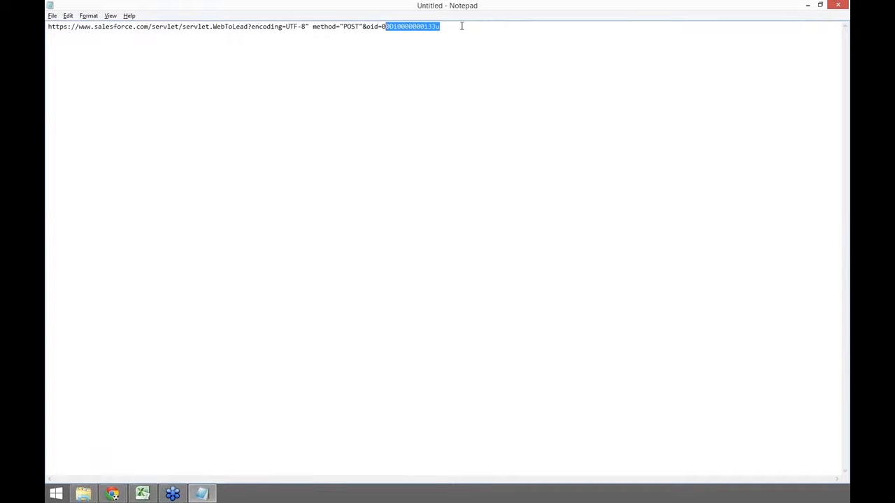
{"action": "left_click", "coordinate": [461, 27]}
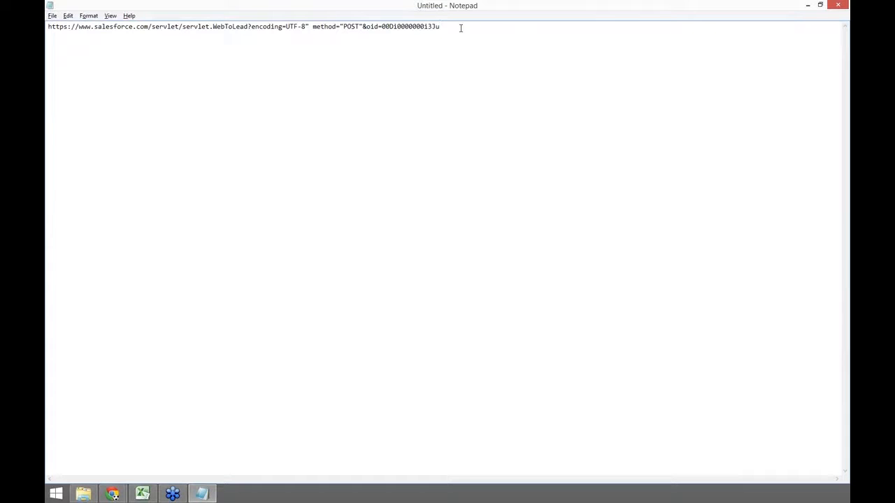
{"action": "type", "text": "&"}
{"action": "key", "text": "alt+Tab"}
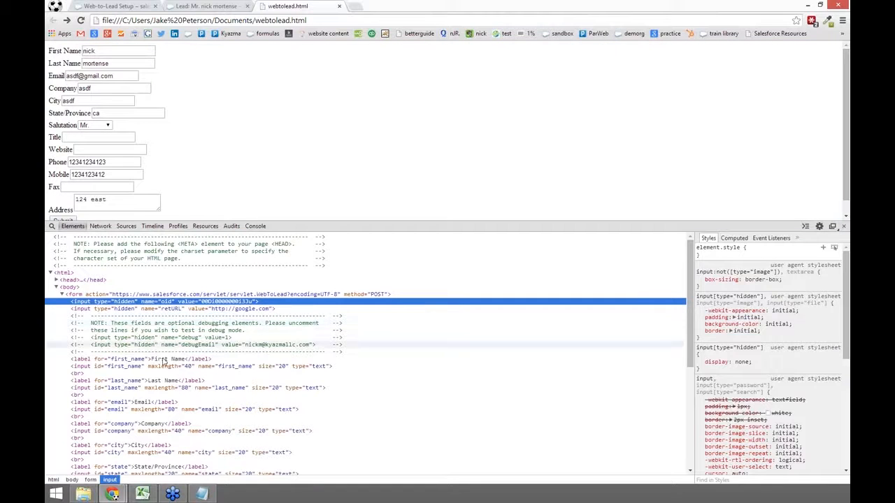
Step: Append &first_name=Steff to the servlet URL and select the finished URL
{"action": "left_click", "coordinate": [110, 367]}
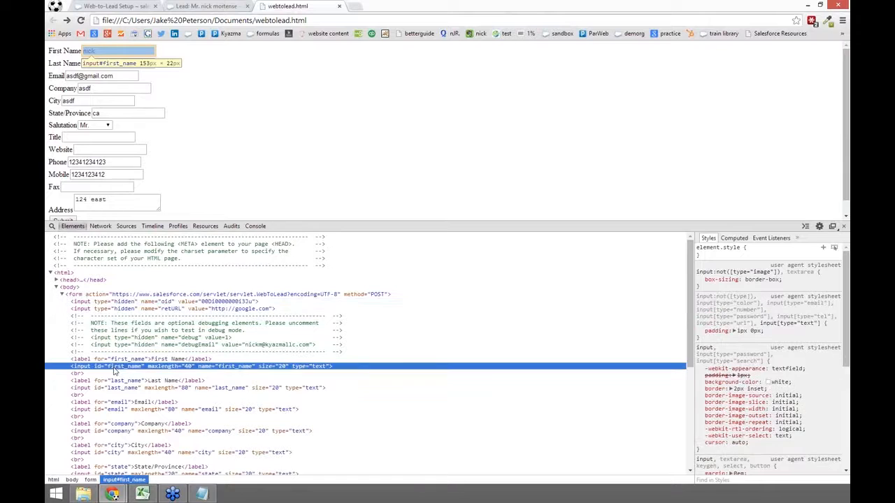
{"action": "left_click", "coordinate": [115, 367]}
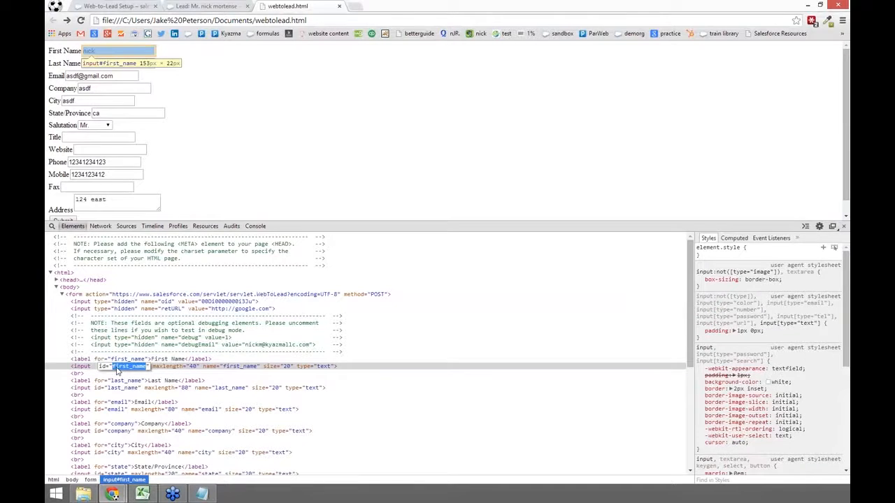
{"action": "key", "text": "ctrl+c"}
{"action": "key", "text": "alt+Tab"}
{"action": "type", "text": "&"}
{"action": "key", "text": "ctrl+v"}
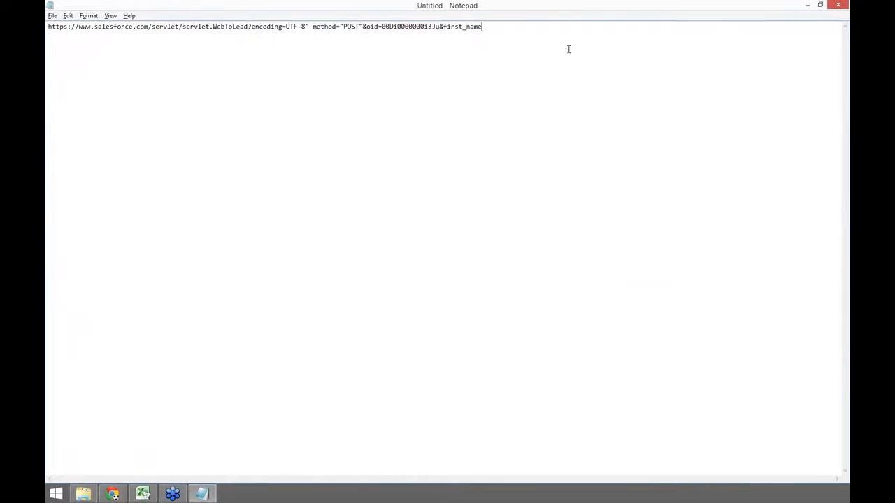
{"action": "type", "text": "=Steff"}
{"action": "left_click_drag", "start_coordinate": [504, 26], "coordinate": [44, 35]}
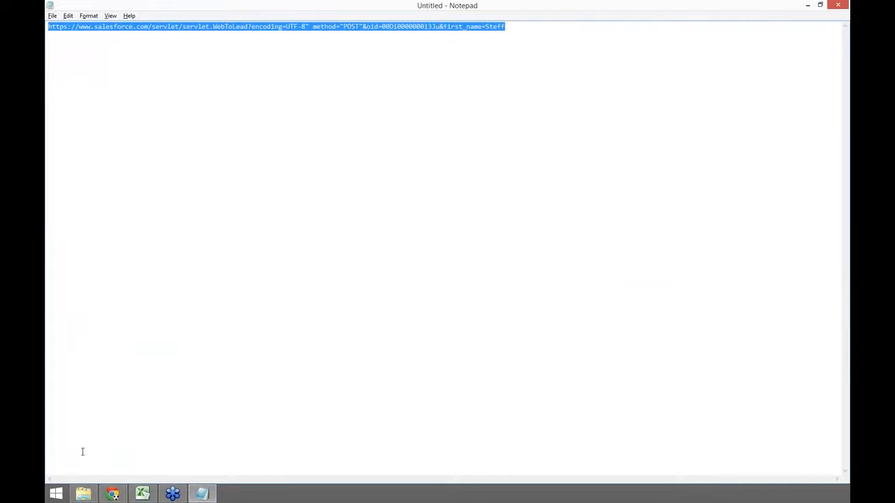
{"action": "left_click", "coordinate": [112, 494]}
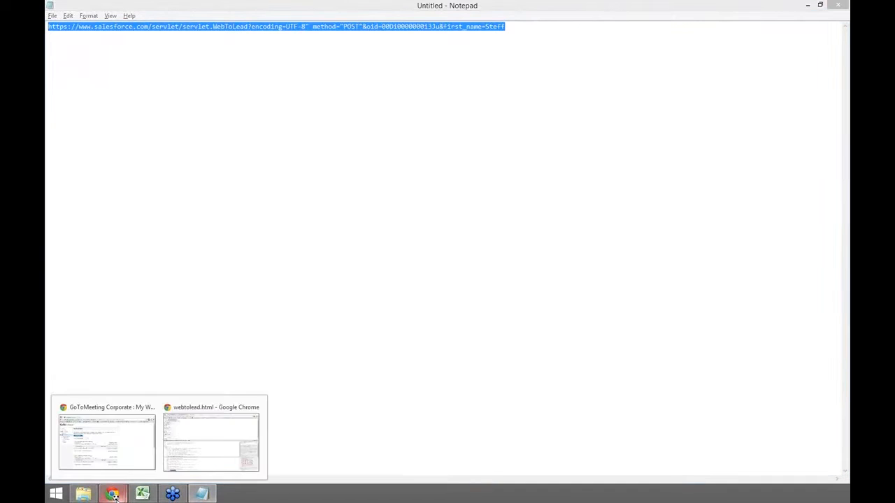
Step: Load the assembled Web-to-Lead URL from a new Chrome tab's address bar
{"action": "left_click", "coordinate": [190, 454]}
{"action": "left_click", "coordinate": [361, 7]}
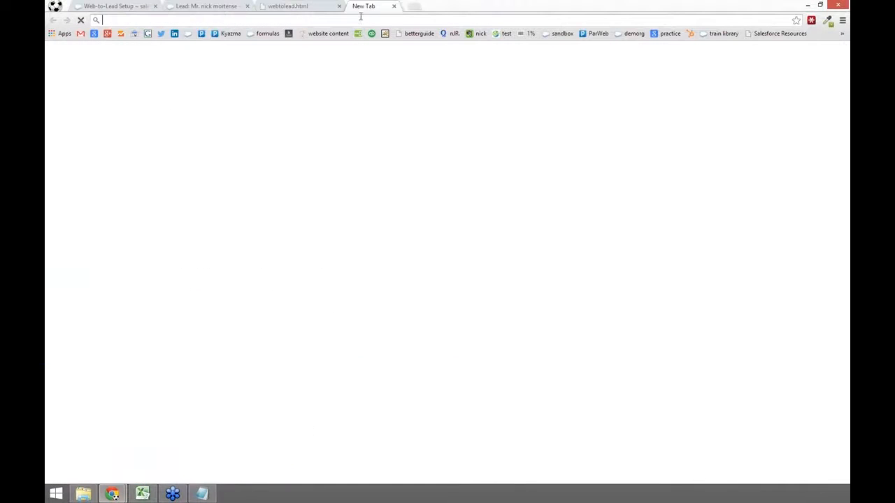
{"action": "key", "text": "ctrl+v"}
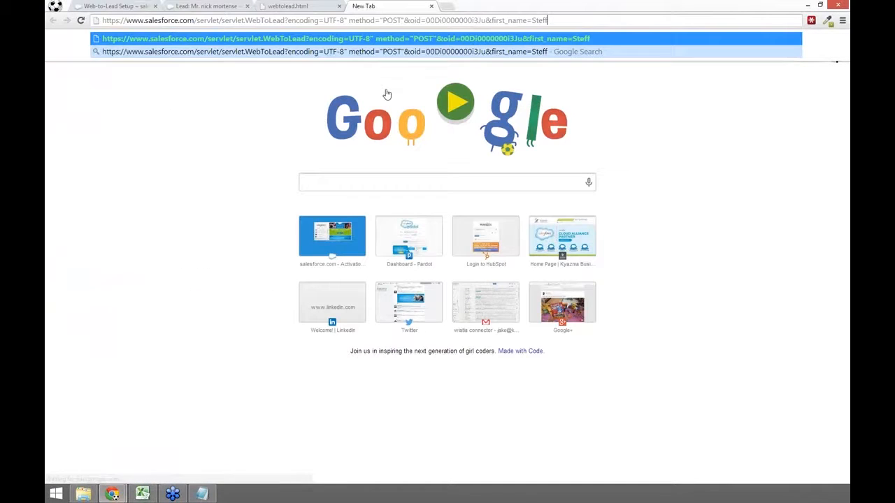
{"action": "left_click", "coordinate": [217, 153]}
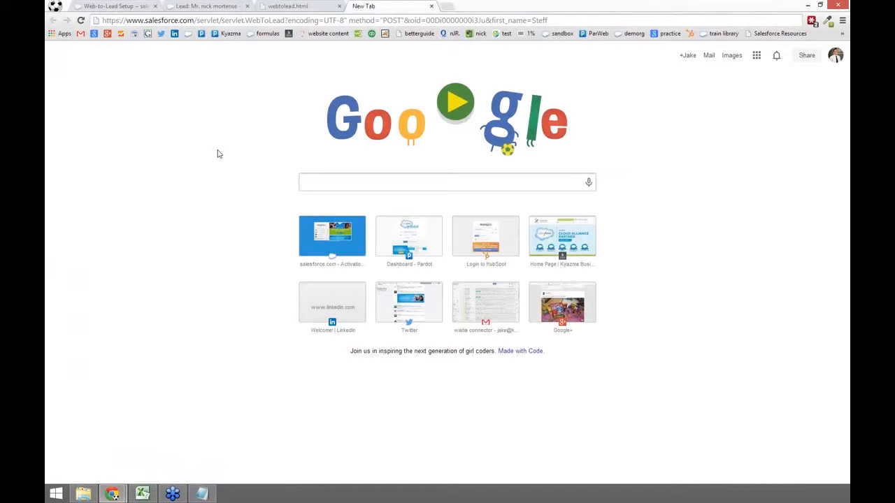
{"action": "left_click", "coordinate": [593, 20]}
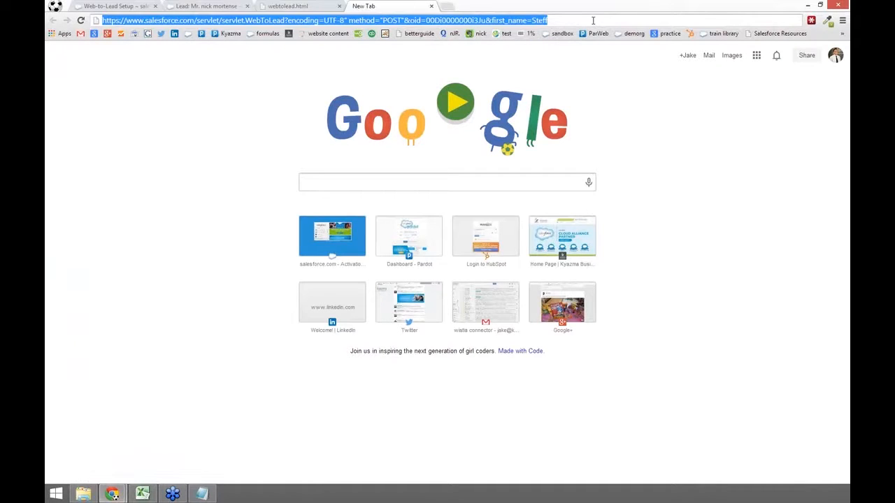
{"action": "key", "text": "Return"}
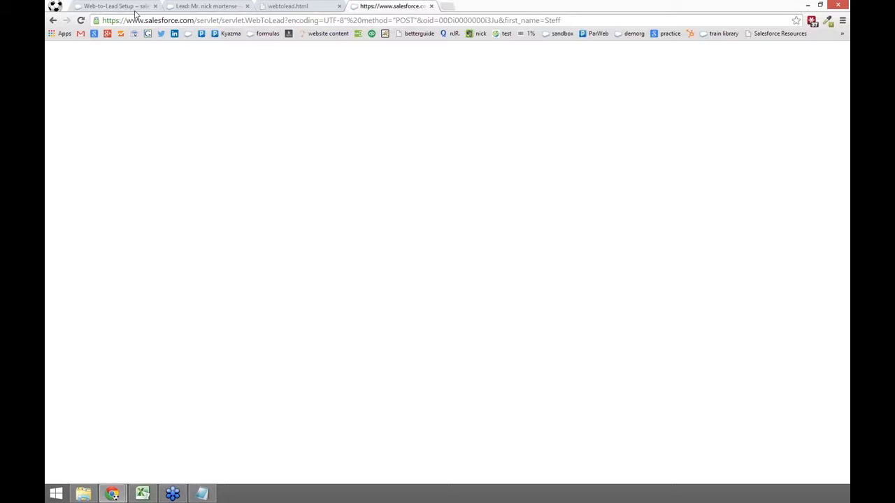
Step: List Today's Leads and open the new Steff lead with no last name provided
{"action": "left_click", "coordinate": [224, 7]}
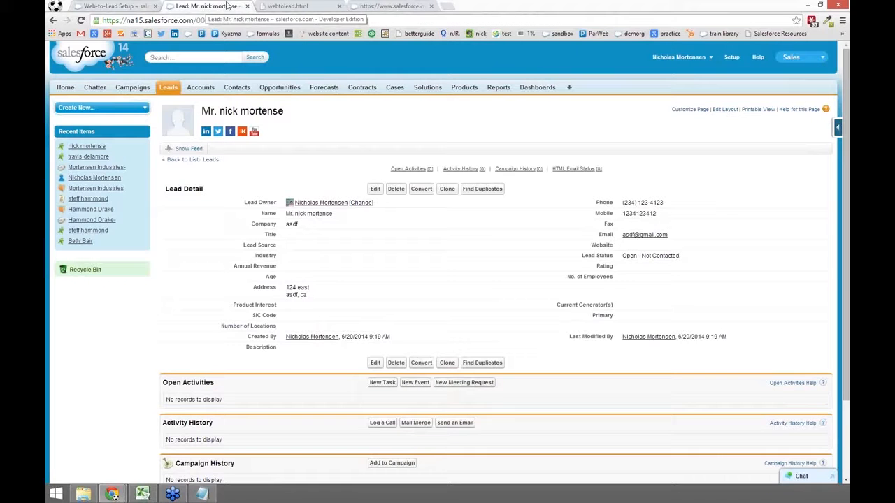
{"action": "left_click", "coordinate": [172, 87]}
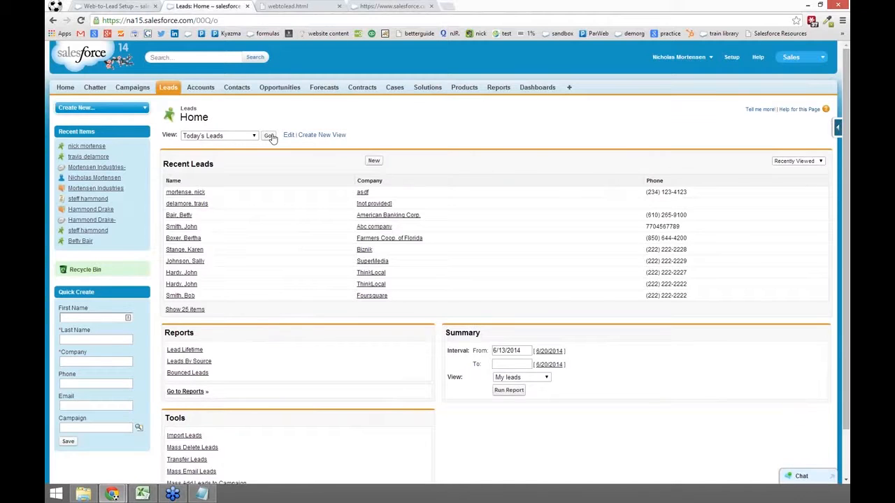
{"action": "left_click", "coordinate": [270, 137]}
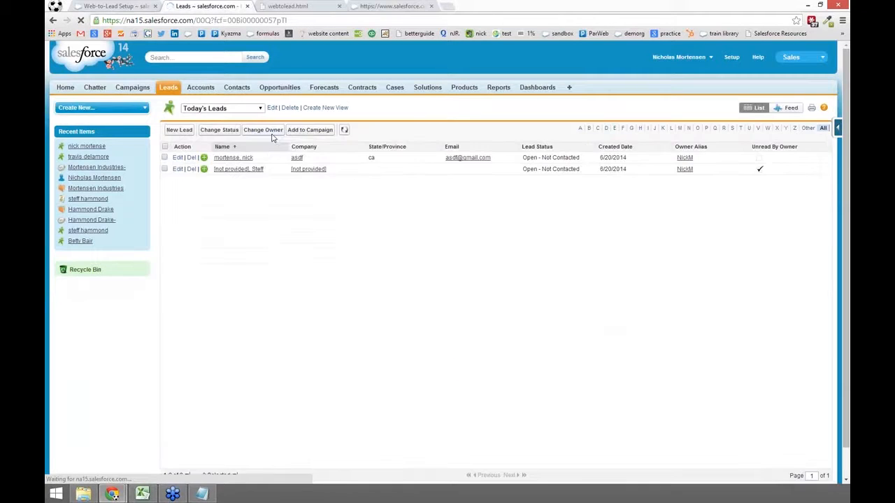
{"action": "left_click", "coordinate": [259, 172]}
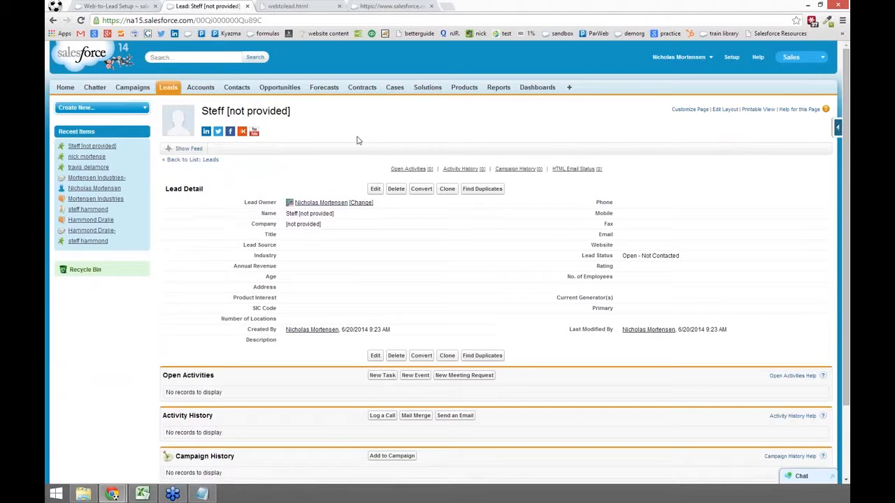
{"action": "left_click", "coordinate": [386, 6]}
{"action": "left_click", "coordinate": [316, 8]}
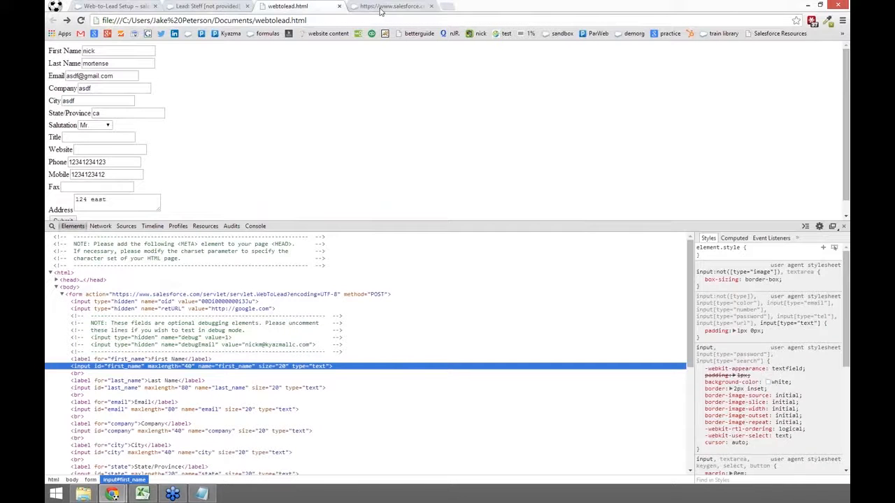
{"action": "left_click", "coordinate": [381, 7]}
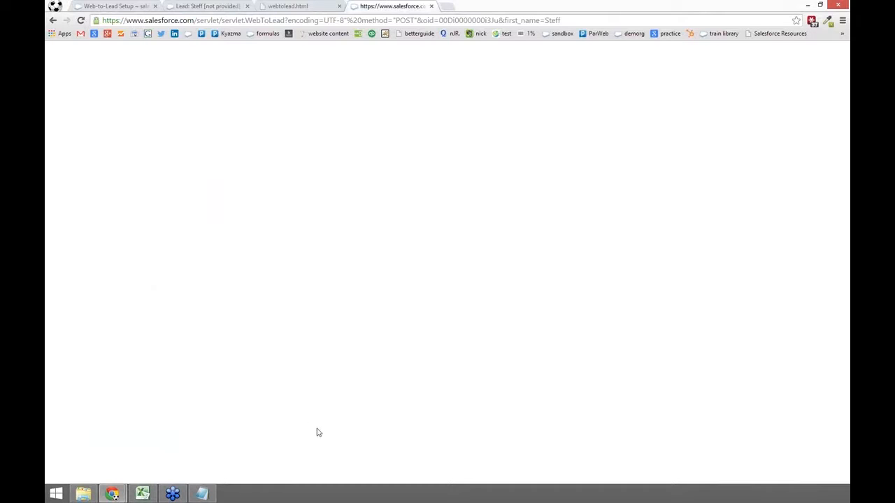
{"action": "left_click", "coordinate": [287, 5]}
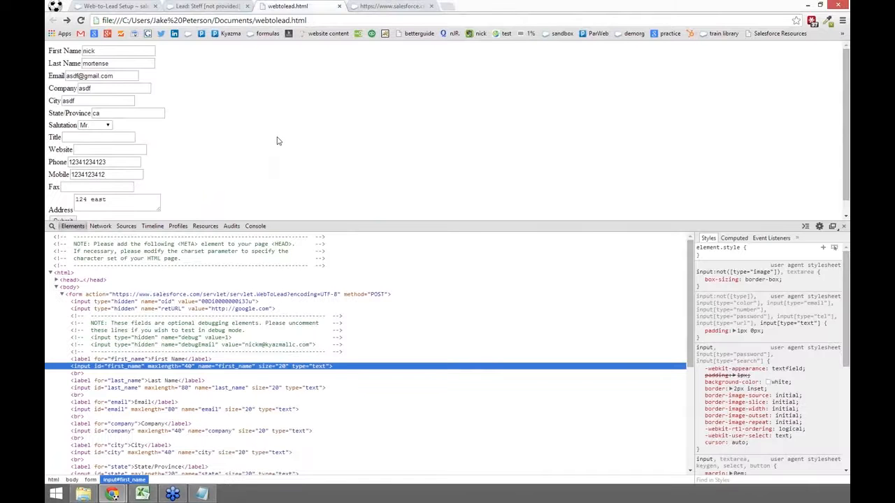
{"action": "left_click", "coordinate": [381, 5]}
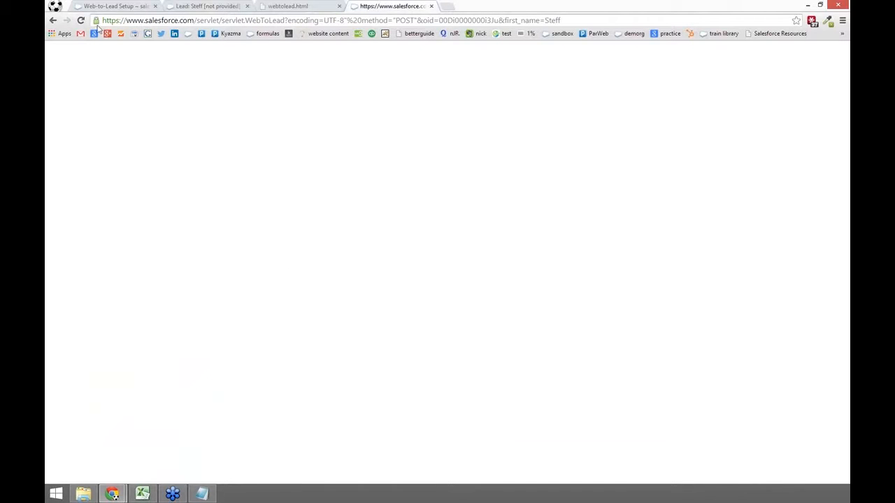
{"action": "left_click", "coordinate": [284, 7]}
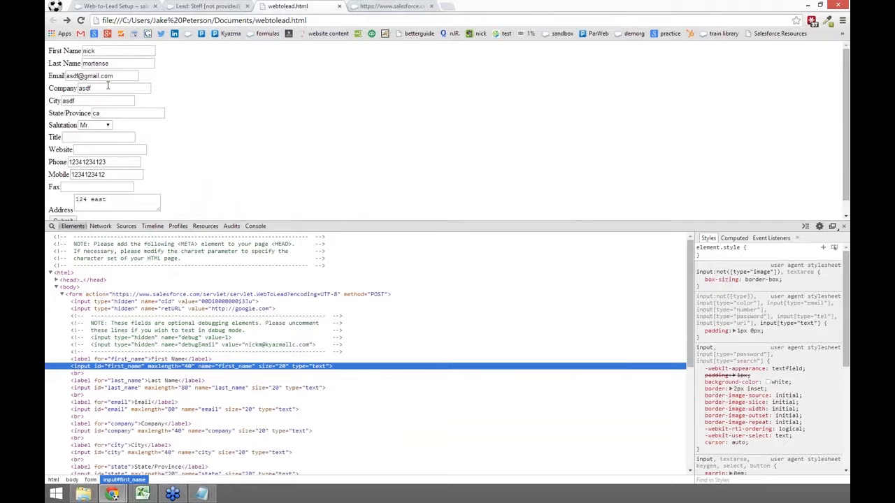
{"action": "left_click", "coordinate": [397, 6]}
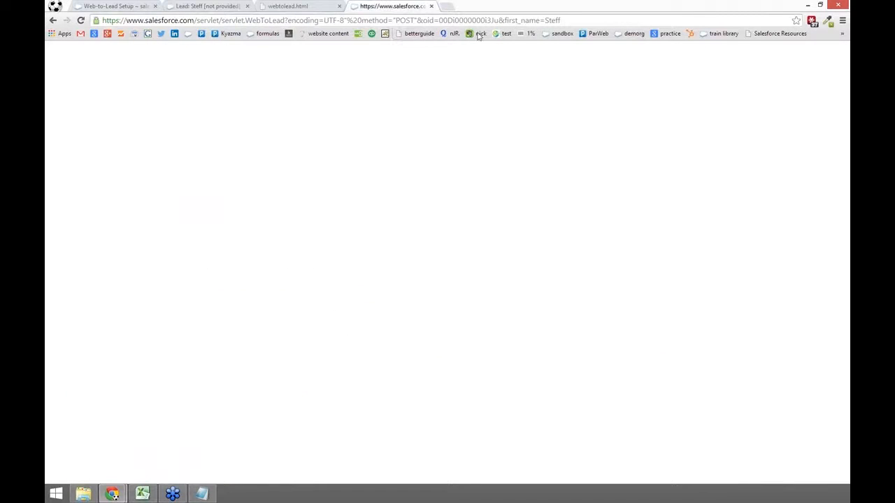